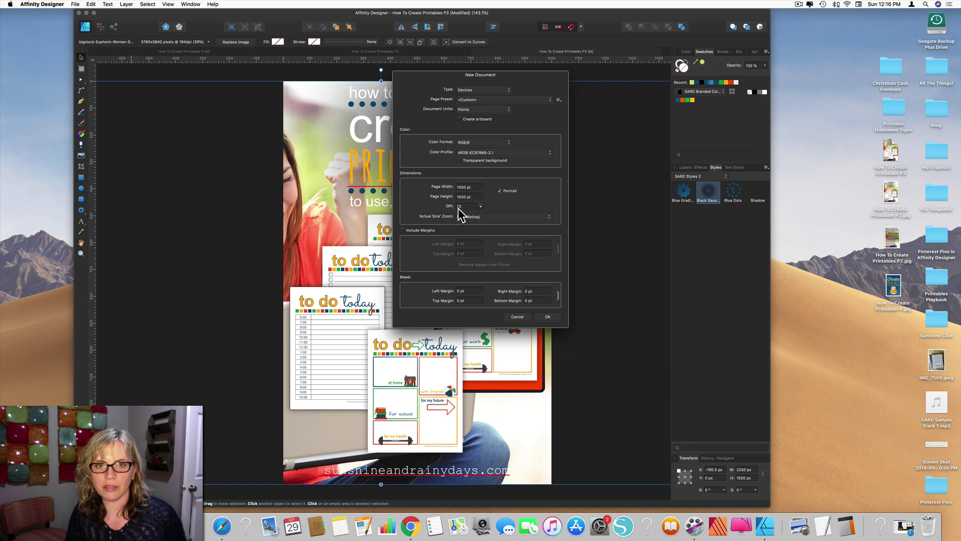
Create the 1000 × 1500 pt document and cover the whole page with a rectangle
left_click(547, 317)
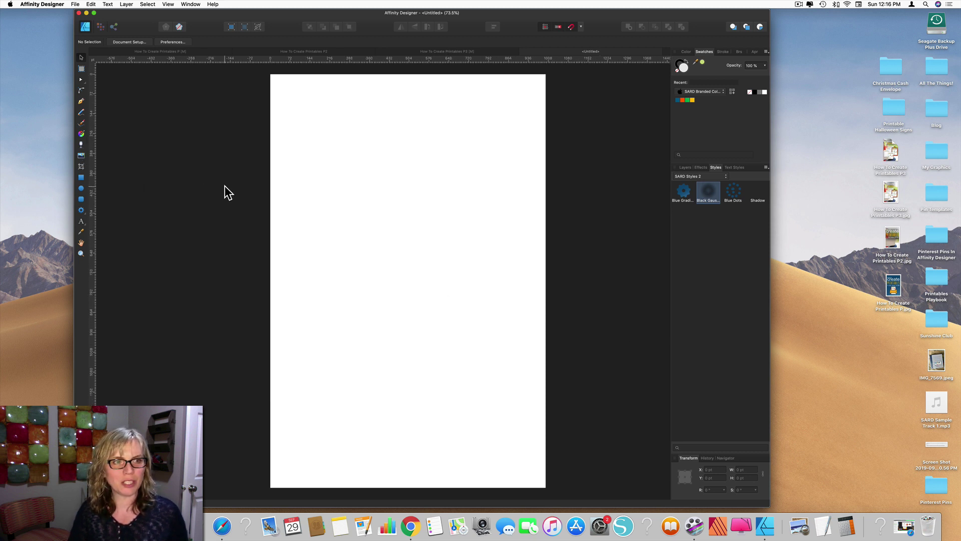
left_click(81, 177)
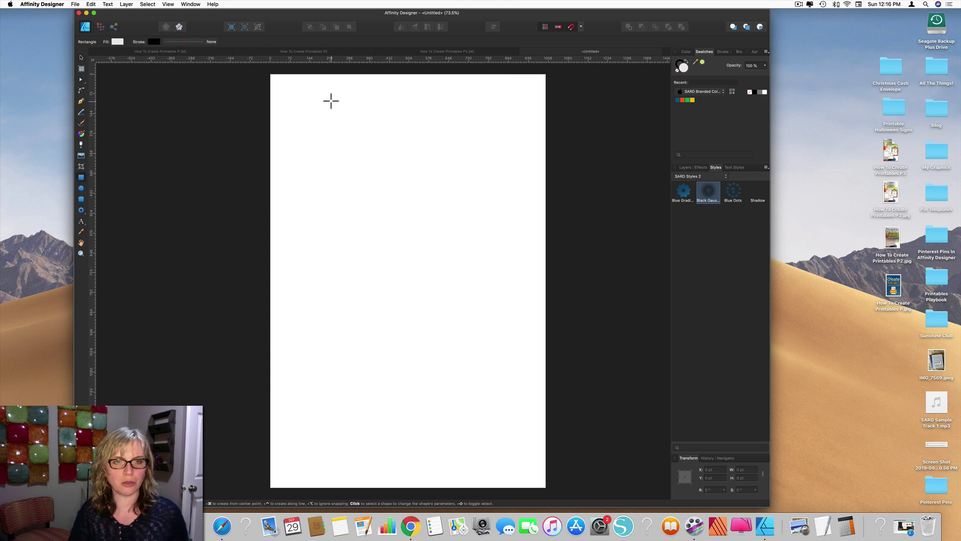
left_click_drag(270, 75, 545, 479)
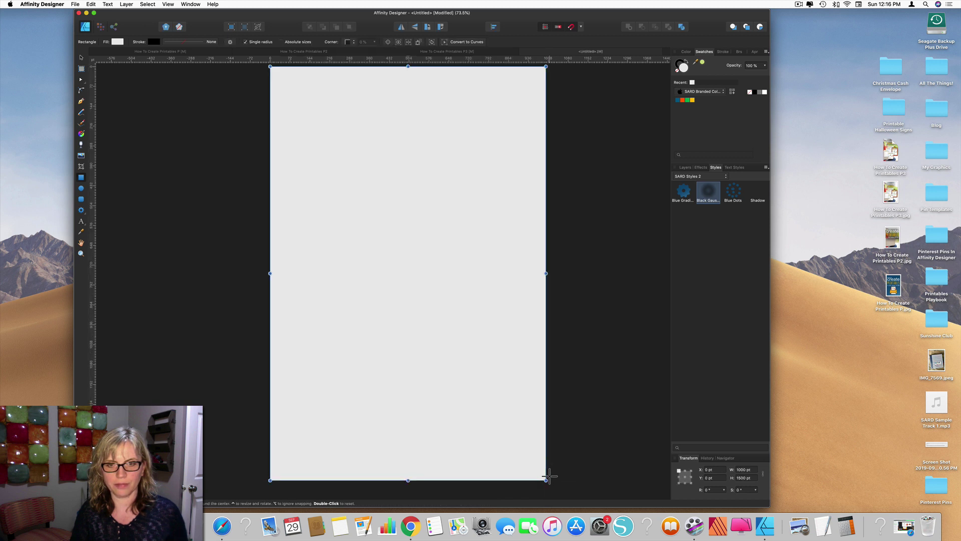
scroll(605, 244, "up", 2)
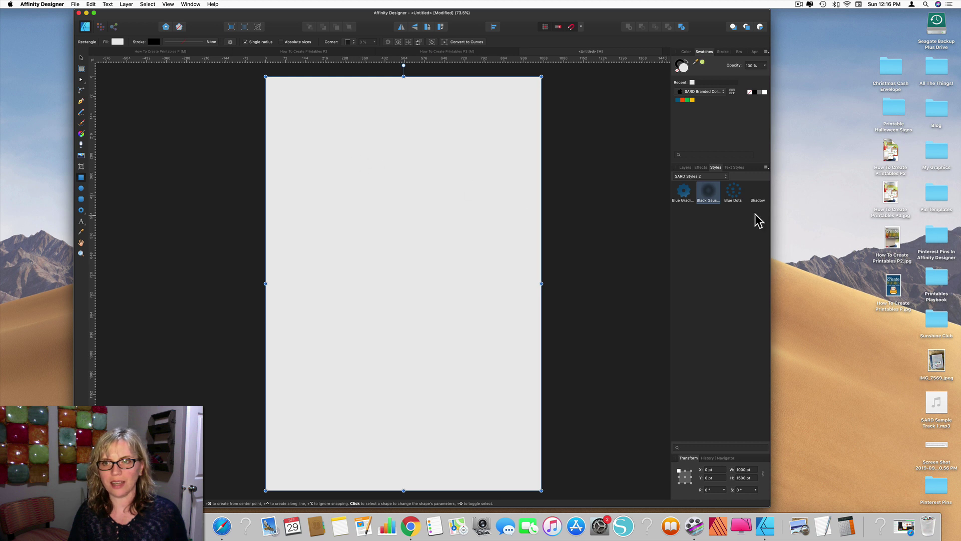
Apply the blue gradient style to the page-sized rectangle and deselect it
left_click(684, 196)
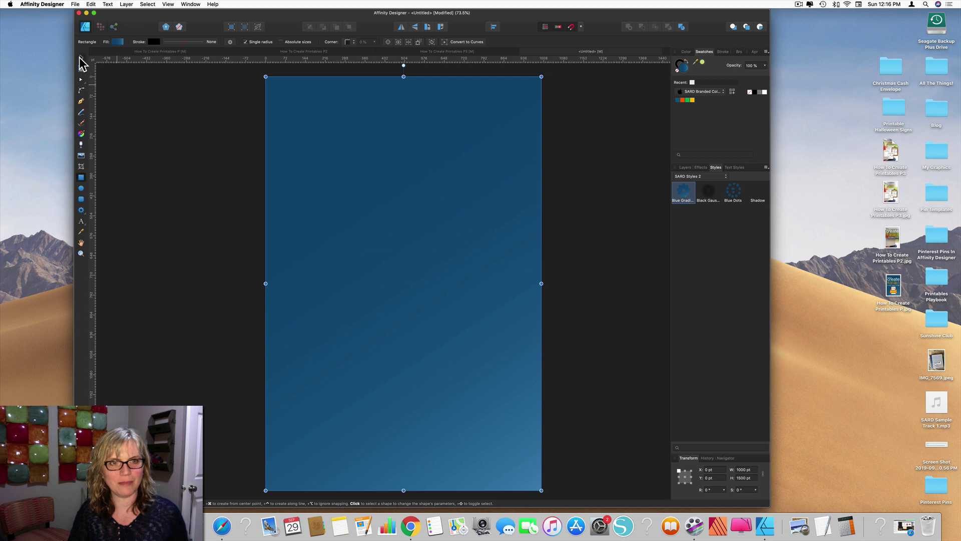
left_click(81, 58)
left_click(214, 150)
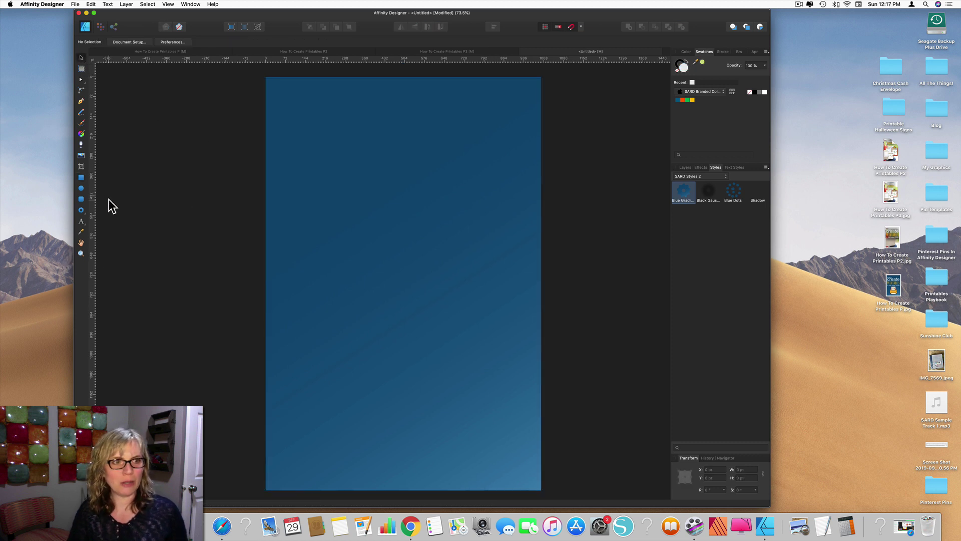
Draw a light full-width rectangle of about 1000 × 431 pt across the lower part of the page as a band
left_click(81, 178)
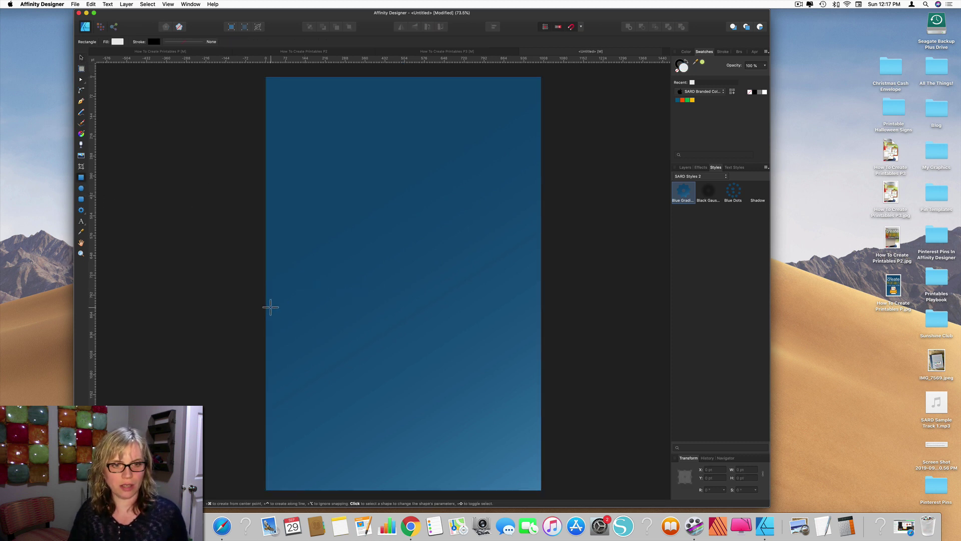
left_click_drag(265, 313, 540, 432)
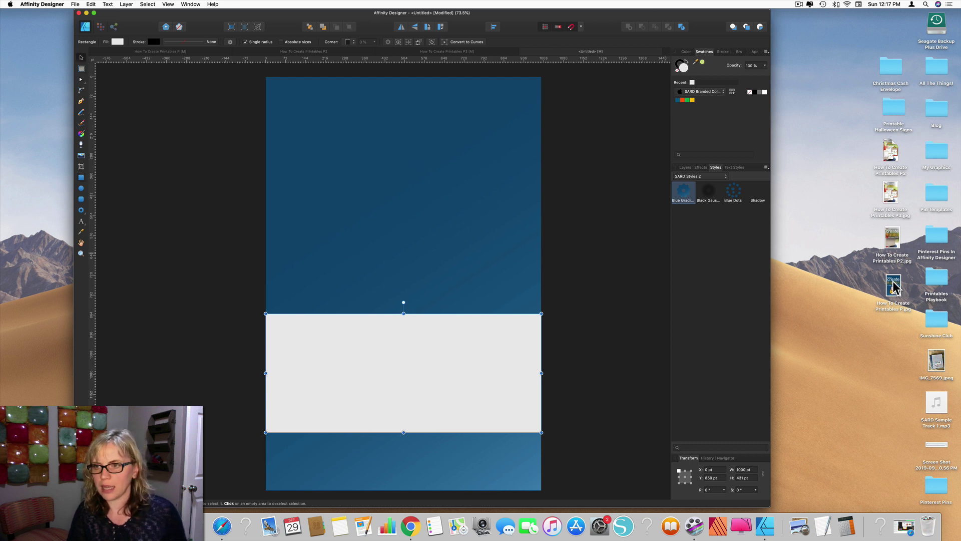
Place How To Create Printables P.jpg at 300 pt wide, keeping proportions, at the left end of the light band
left_click_drag(894, 288, 353, 356)
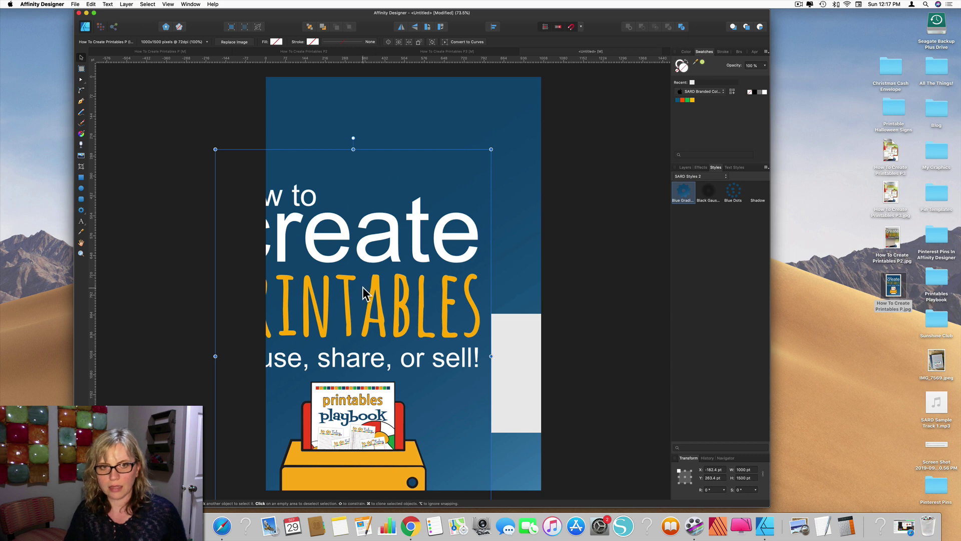
left_click_drag(385, 362, 453, 282)
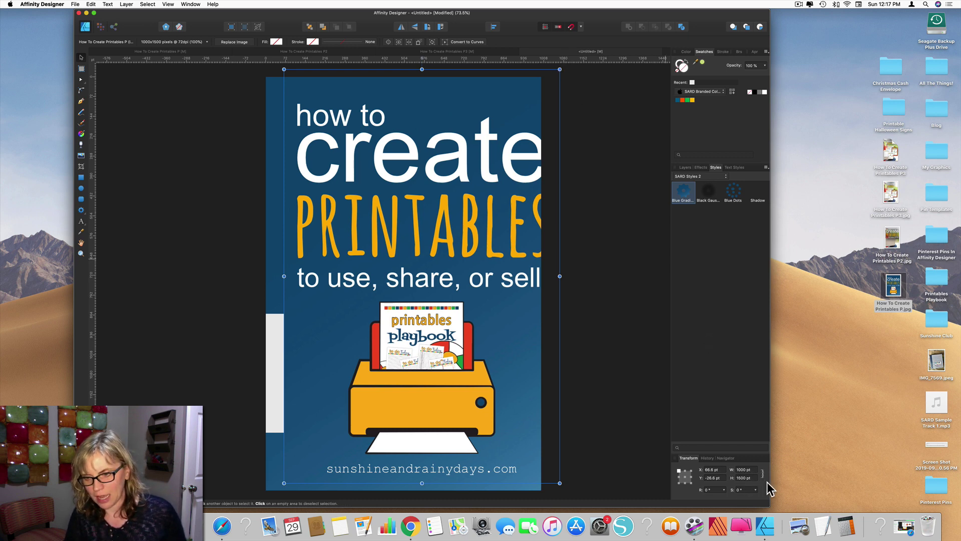
left_click(742, 470)
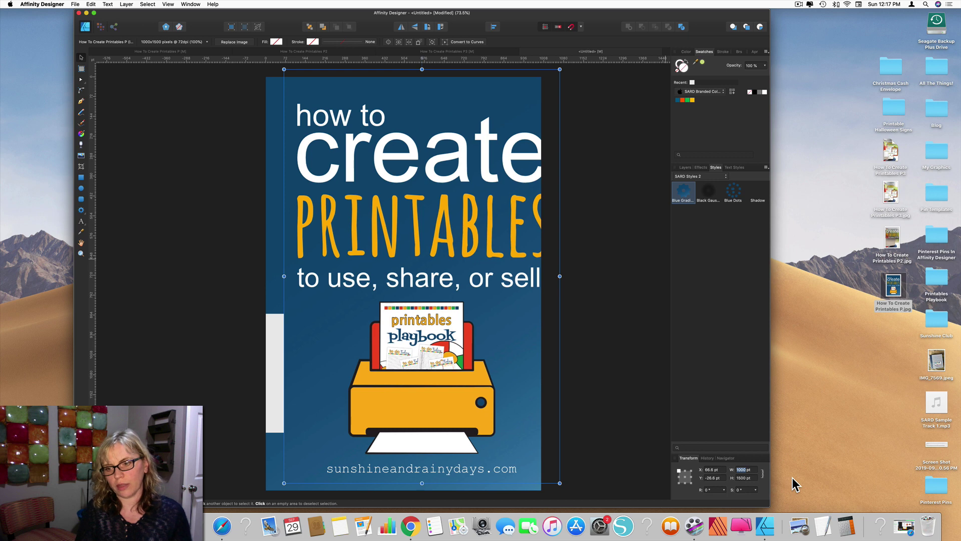
key("Return")
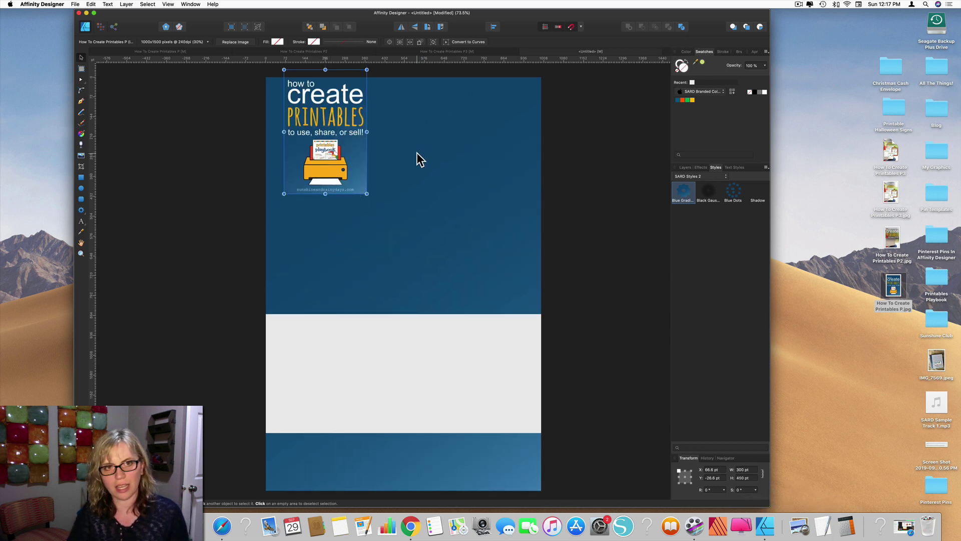
scroll(418, 157, "down", 1)
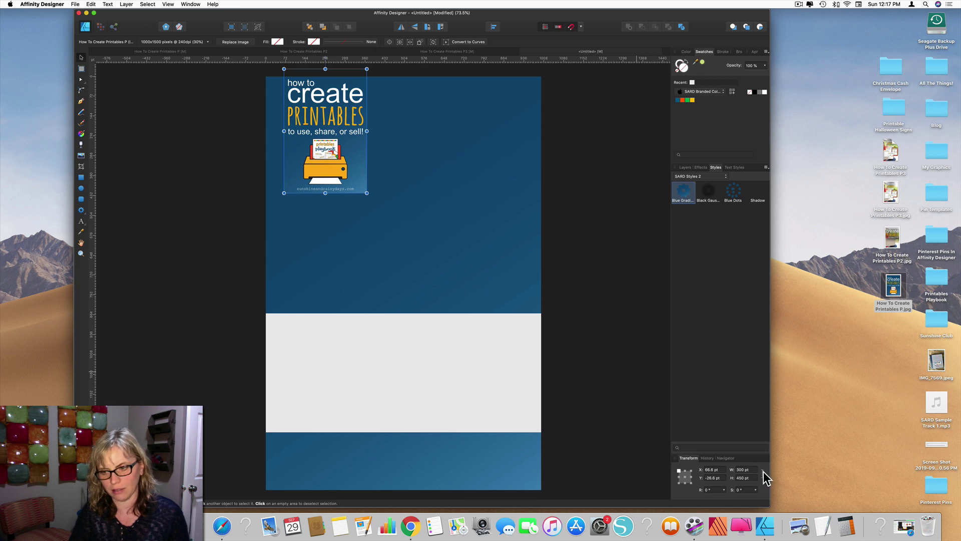
left_click_drag(330, 161, 327, 396)
scroll(326, 398, "down", 1)
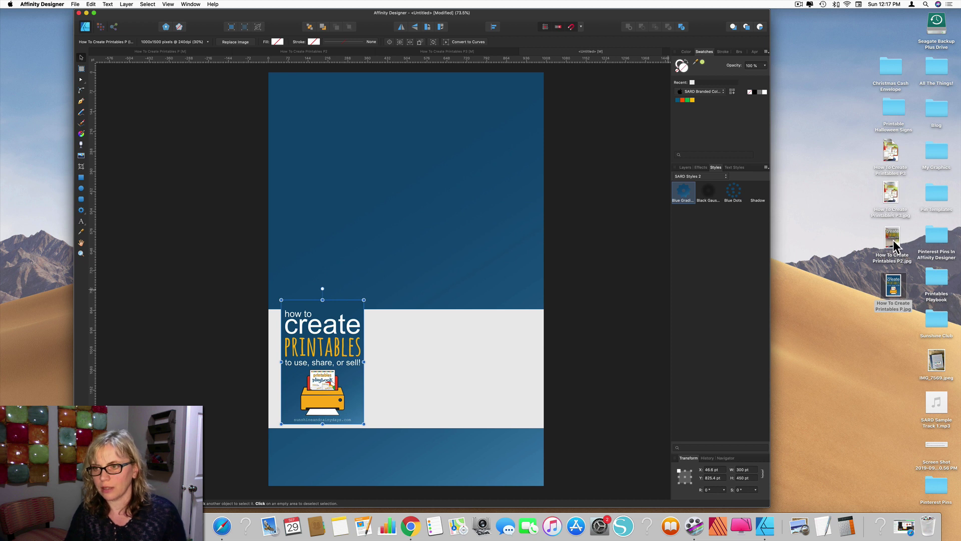
Place How To Create Printables P2.jpg at 300 pt wide on the light band beside the first image
left_click_drag(894, 240, 445, 241)
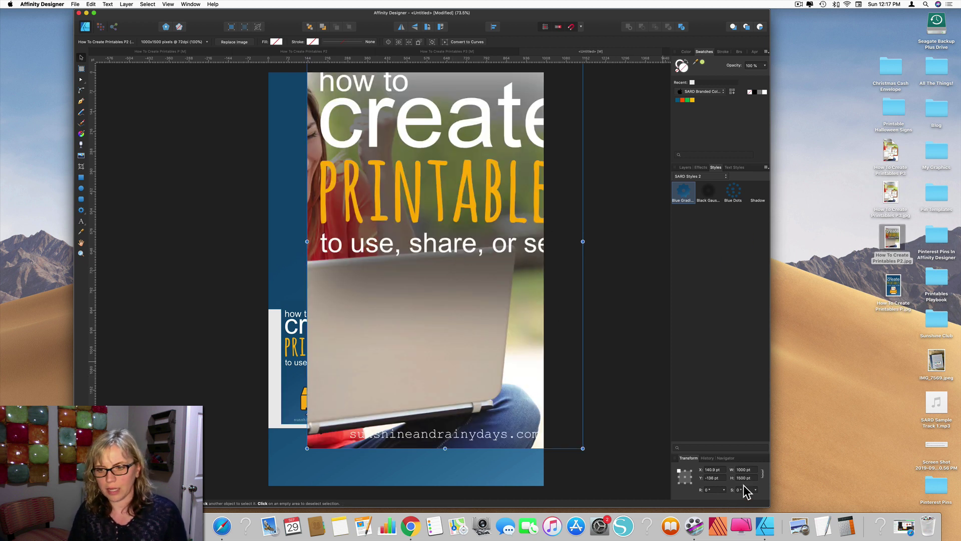
double_click(743, 469)
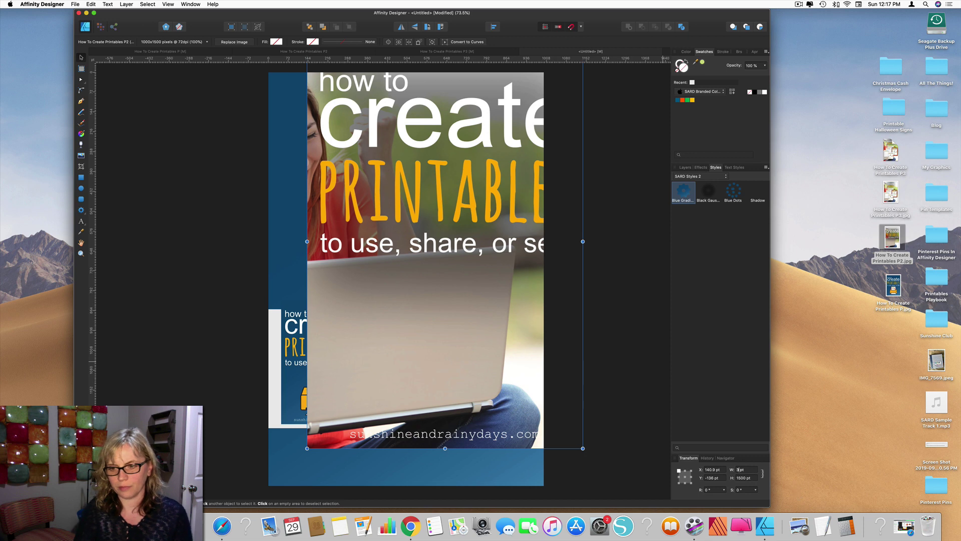
type("300")
key("Return")
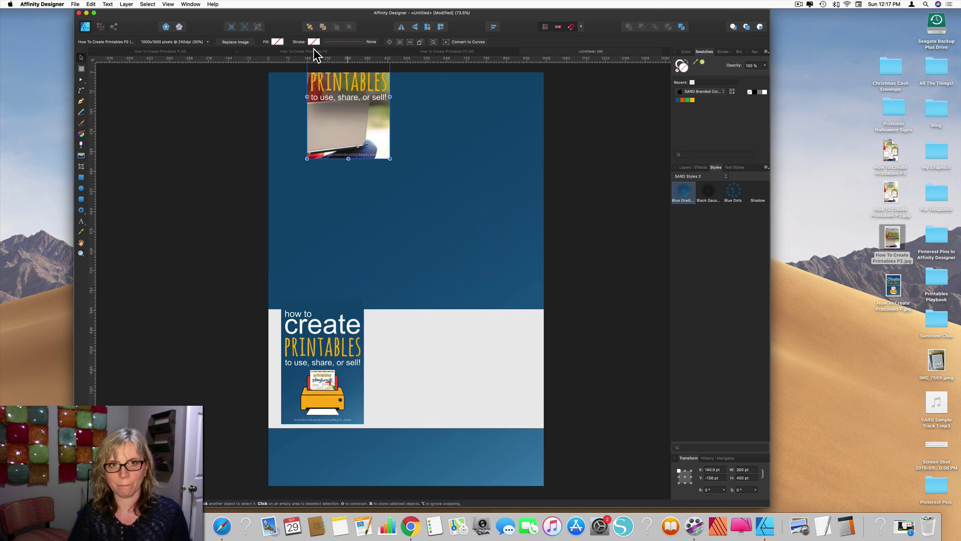
left_click_drag(335, 119, 405, 376)
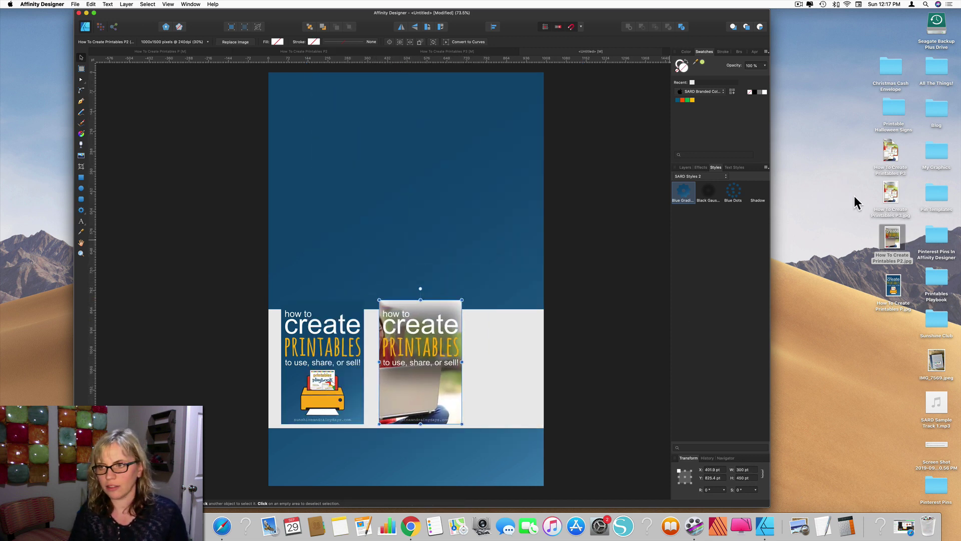
Place How To Create Printables P3.jpg at 300 pt wide on the right end of the light band
left_click_drag(891, 193, 436, 255)
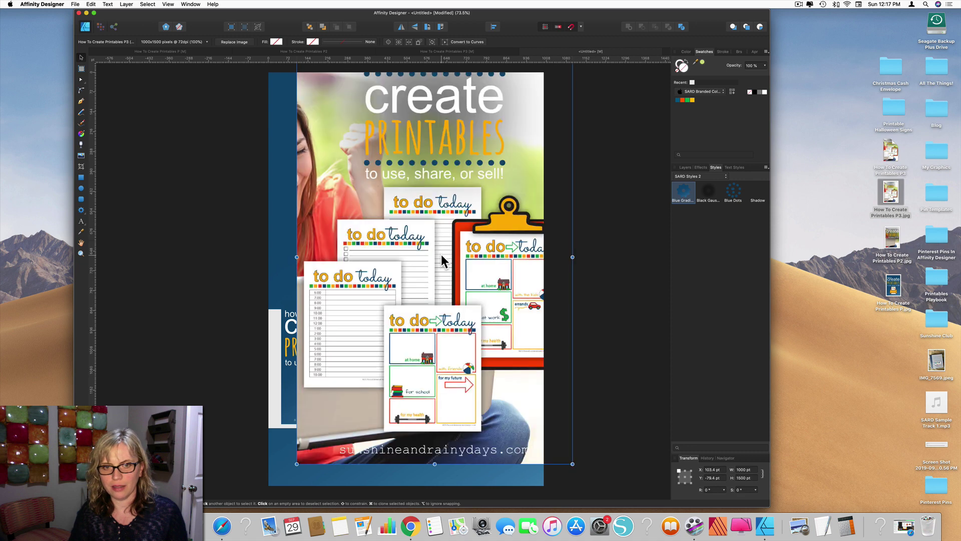
double_click(742, 469)
type("30")
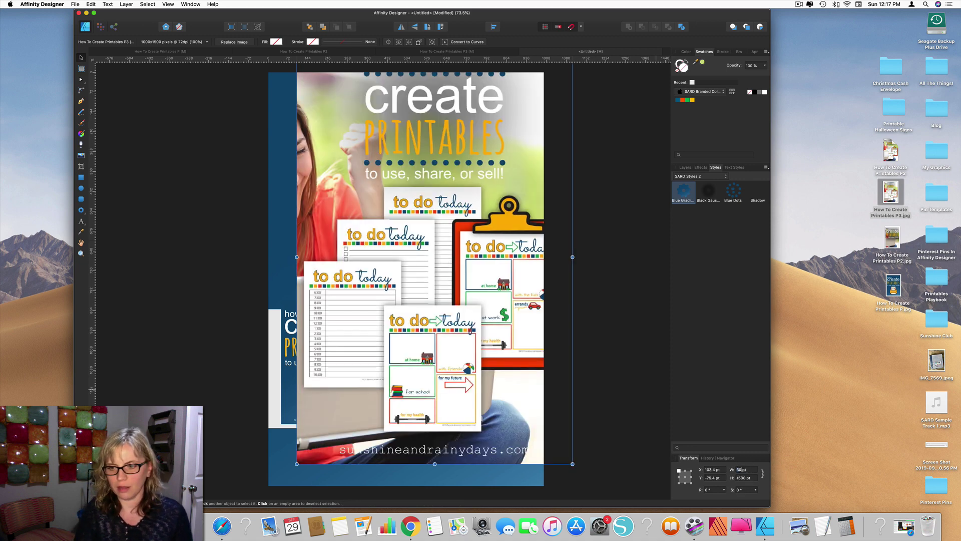
type("0")
key("Return")
left_click_drag(330, 132, 510, 366)
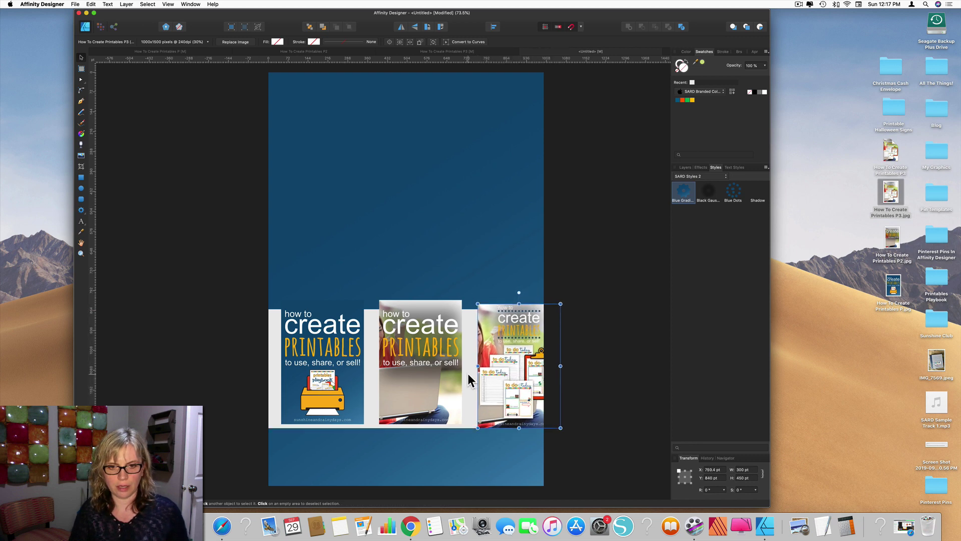
Move the three images closer together so they all fit side by side within the page width
left_click_drag(499, 374, 405, 378)
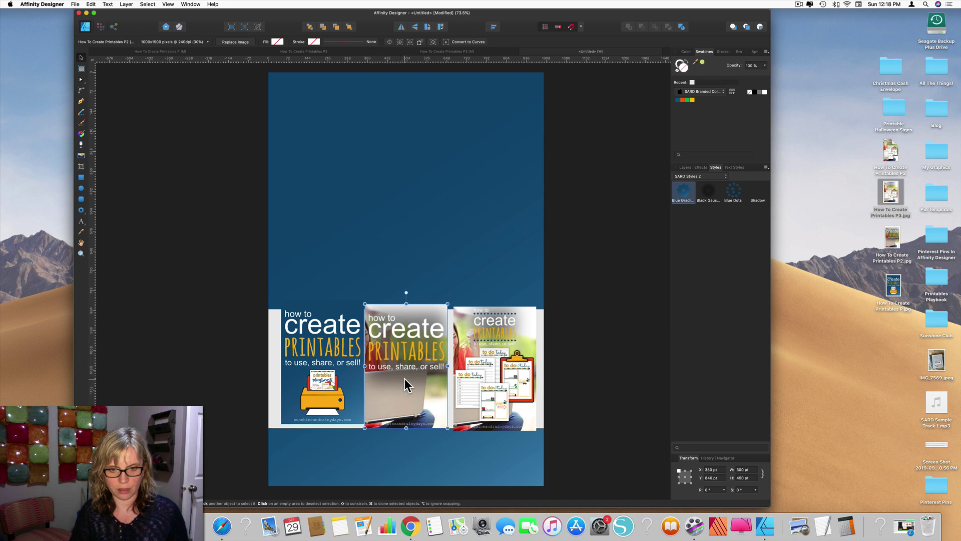
left_click(327, 383)
left_click_drag(326, 383, 322, 387)
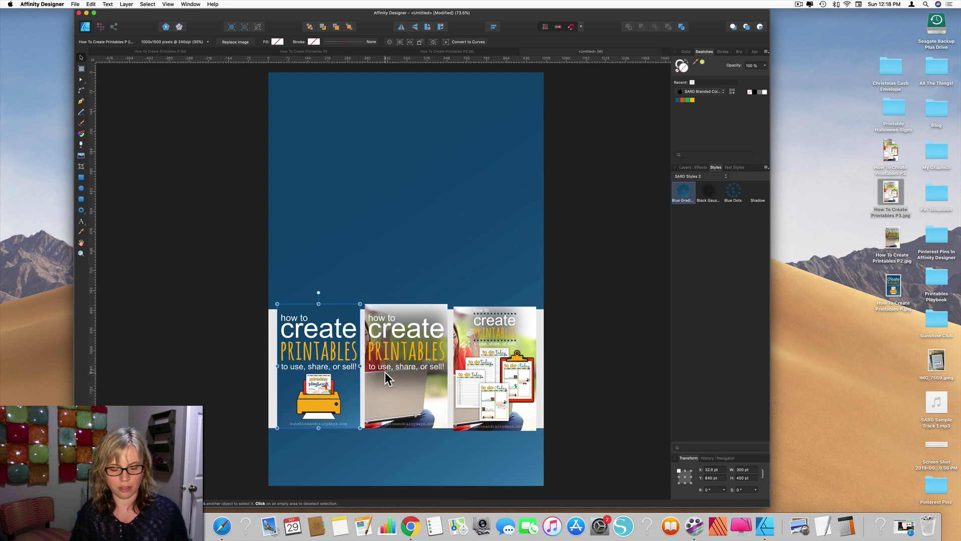
Align the tops of the three images and space them evenly horizontally
left_click(390, 369, "shift")
left_click(508, 368, "shift")
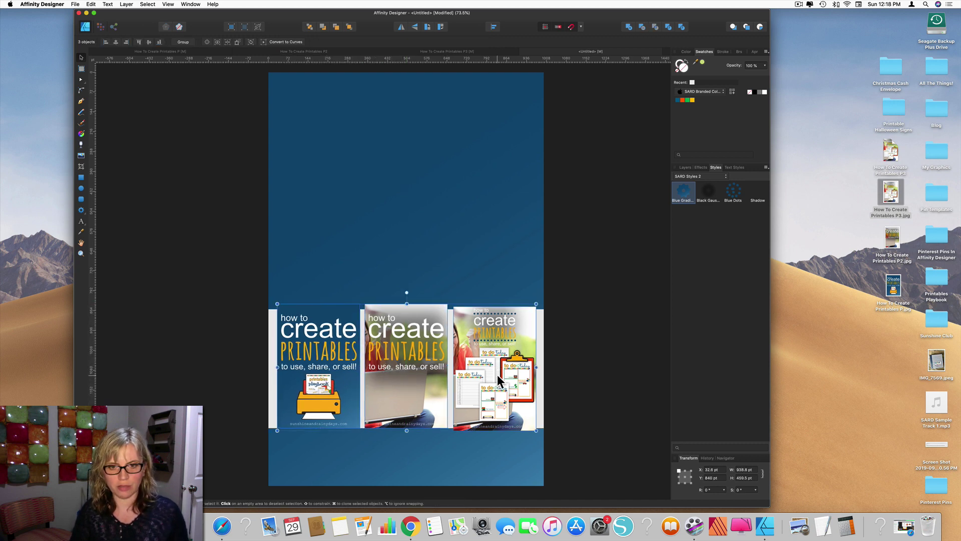
left_click_drag(590, 19, 575, 69)
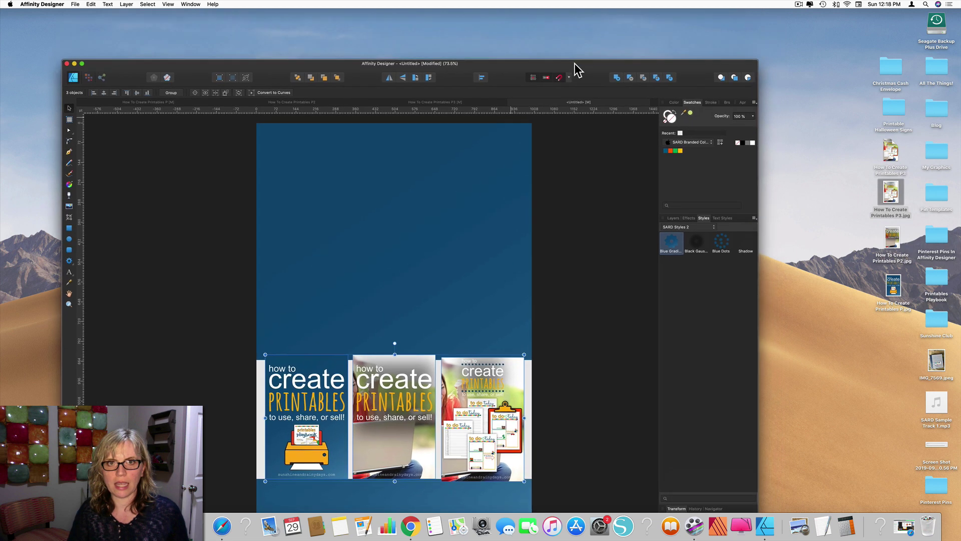
left_click(481, 79)
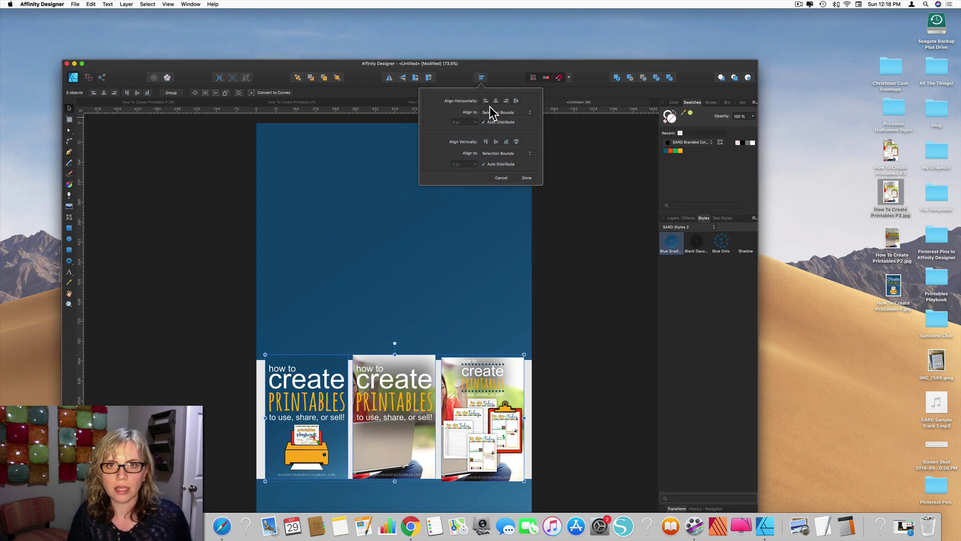
left_click(485, 142)
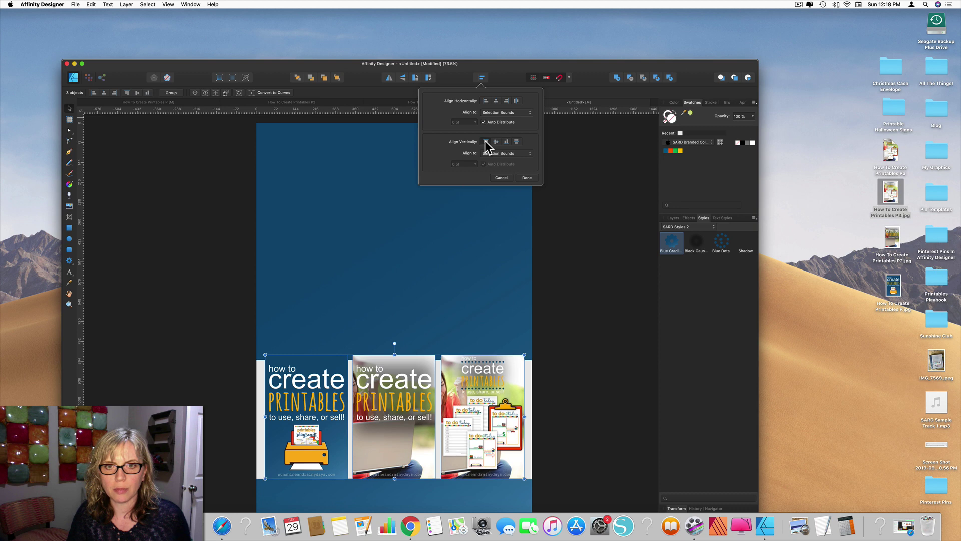
left_click(516, 101)
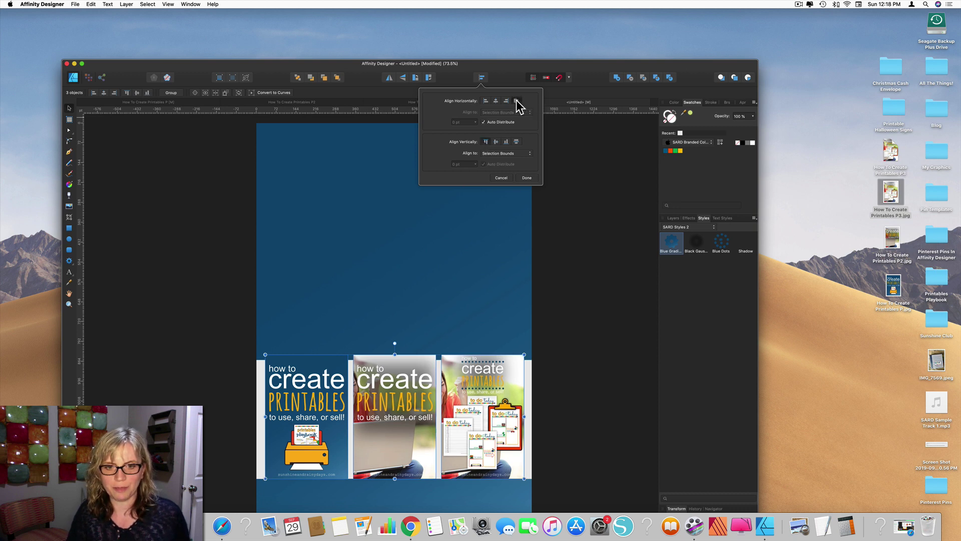
left_click(527, 178)
left_click_drag(599, 77, 605, 18)
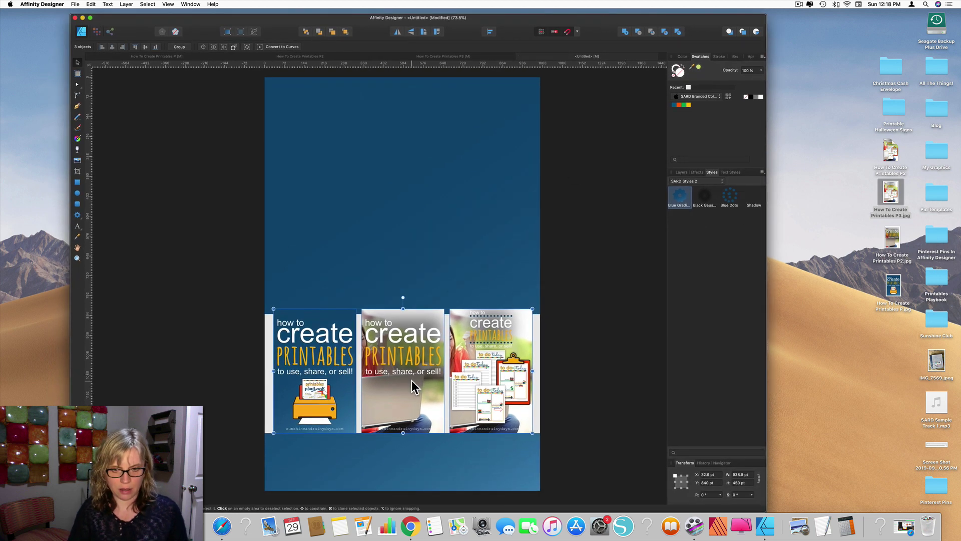
Nudge the three images slightly down and extend the light band above and below them to about 518 pt high
left_click_drag(411, 380, 409, 383)
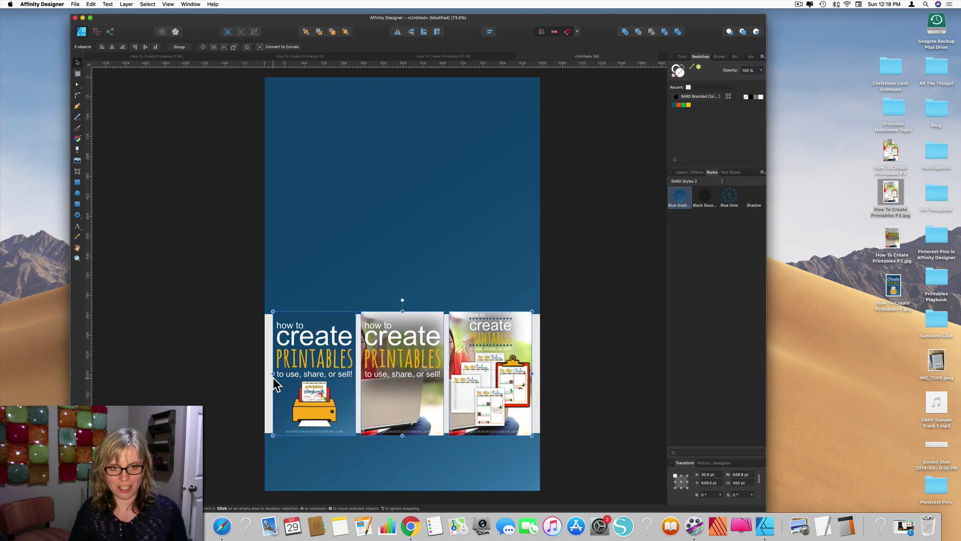
left_click(267, 369)
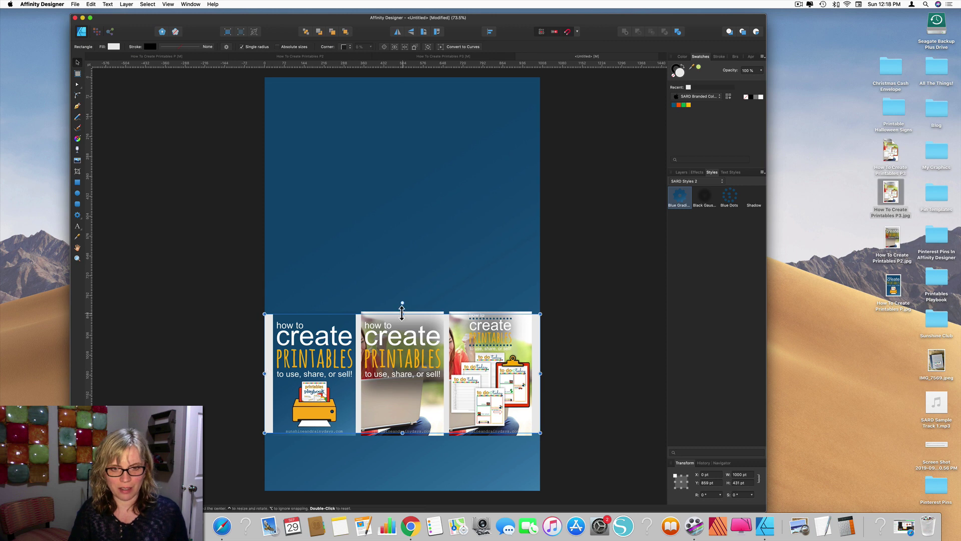
mouse_move(402, 313)
left_mouse_down()
mouse_move(404, 284)
mouse_move(403, 301)
left_mouse_up()
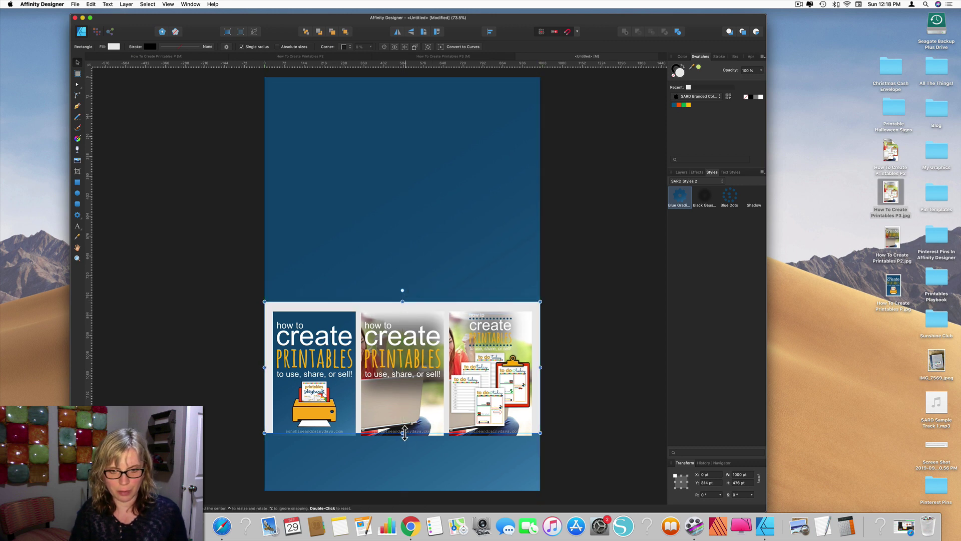
mouse_move(401, 433)
left_mouse_down()
mouse_move(401, 453)
mouse_move(401, 444)
left_mouse_up()
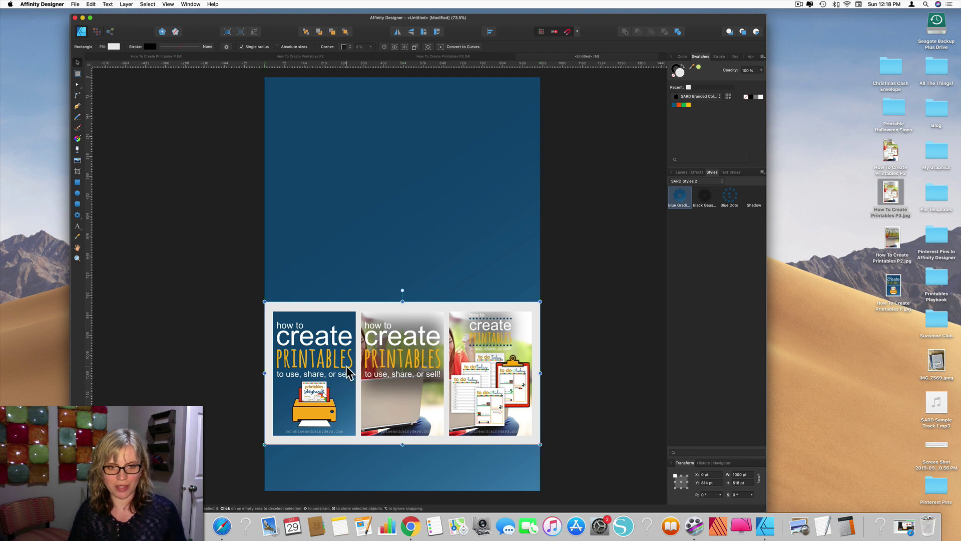
Apply the Shadow style to all three How To Create Printables images on the light band
left_click(313, 365)
left_click(426, 366, "shift")
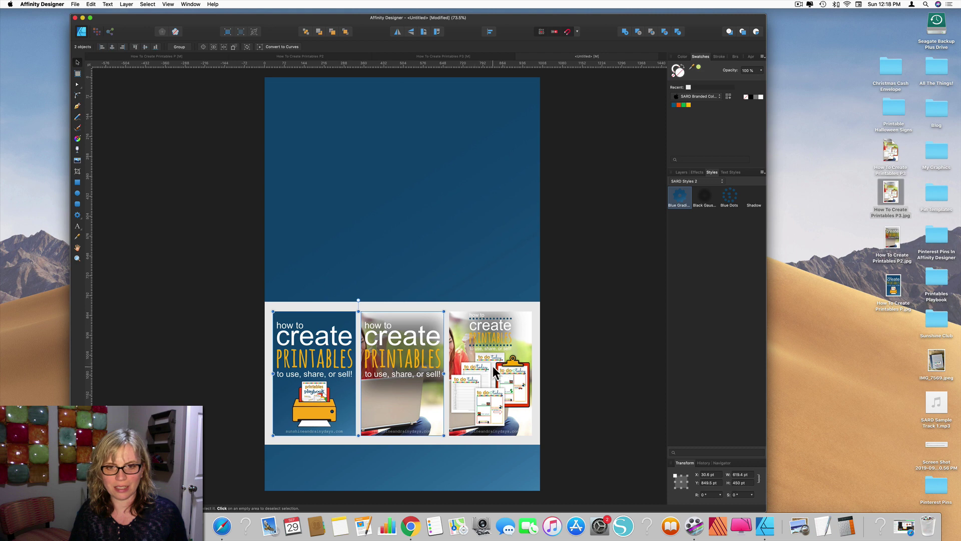
left_click(494, 370, "shift")
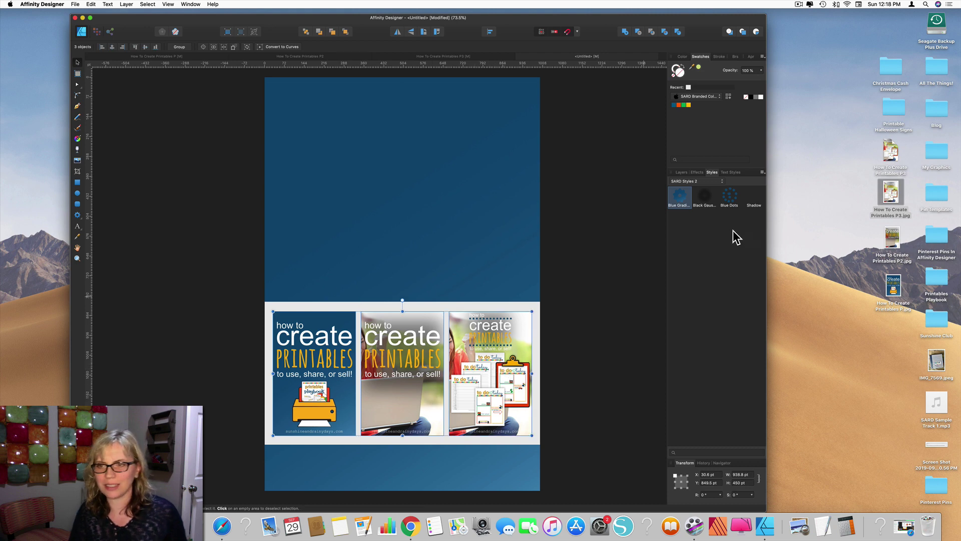
left_click(754, 198)
left_click(632, 248)
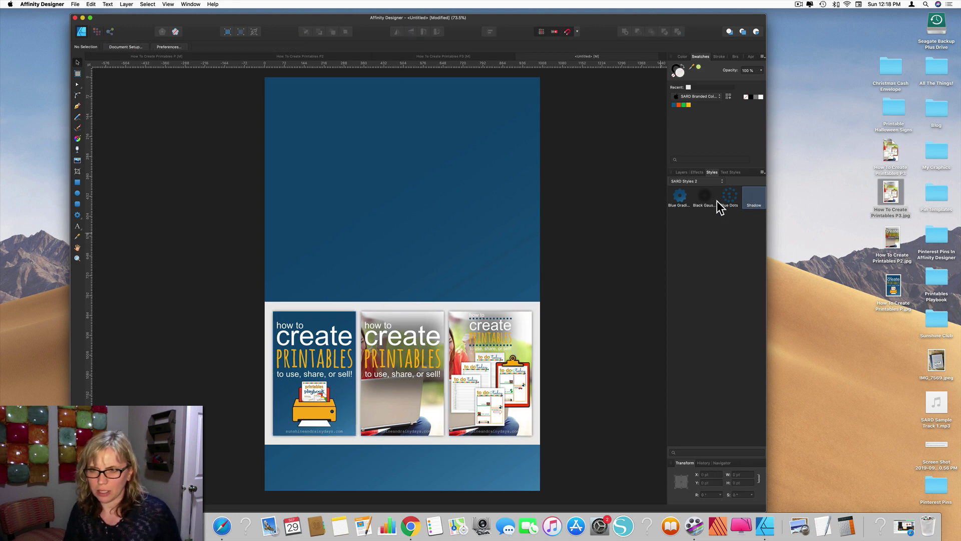
Add the artistic text "CREATE" near the top of the blue background at about 145 pt
scroll(533, 245, "up", 2)
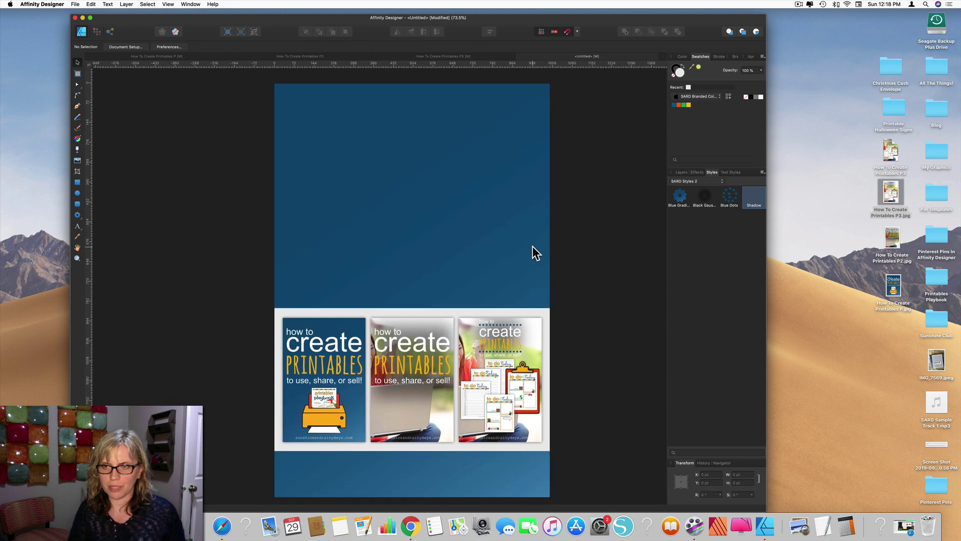
scroll(532, 245, "right", 2)
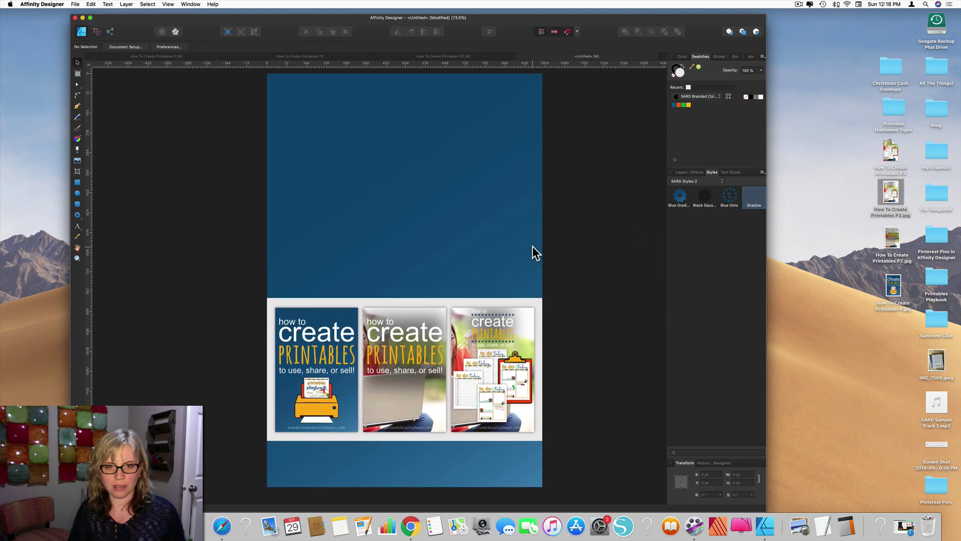
scroll(533, 245, "up", 1)
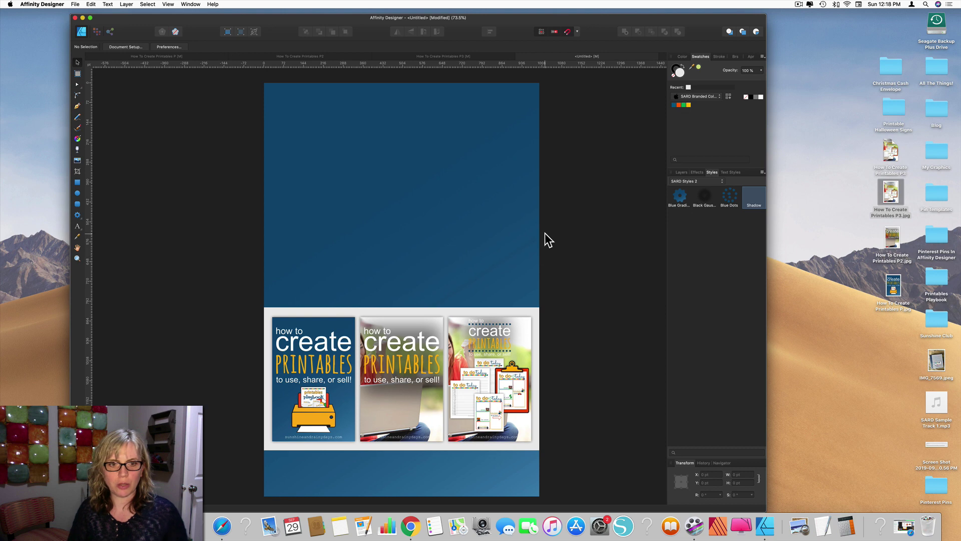
left_click(77, 227)
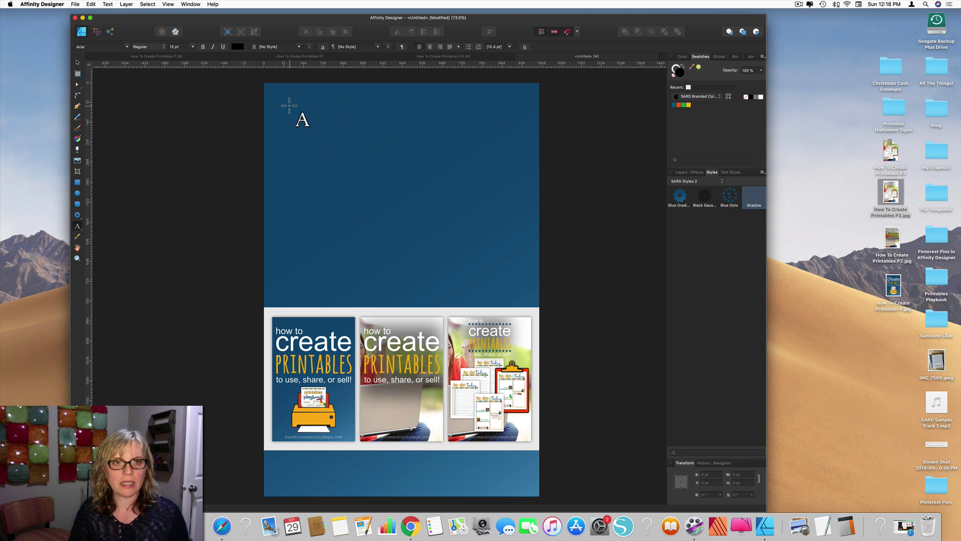
left_click_drag(289, 106, 313, 137)
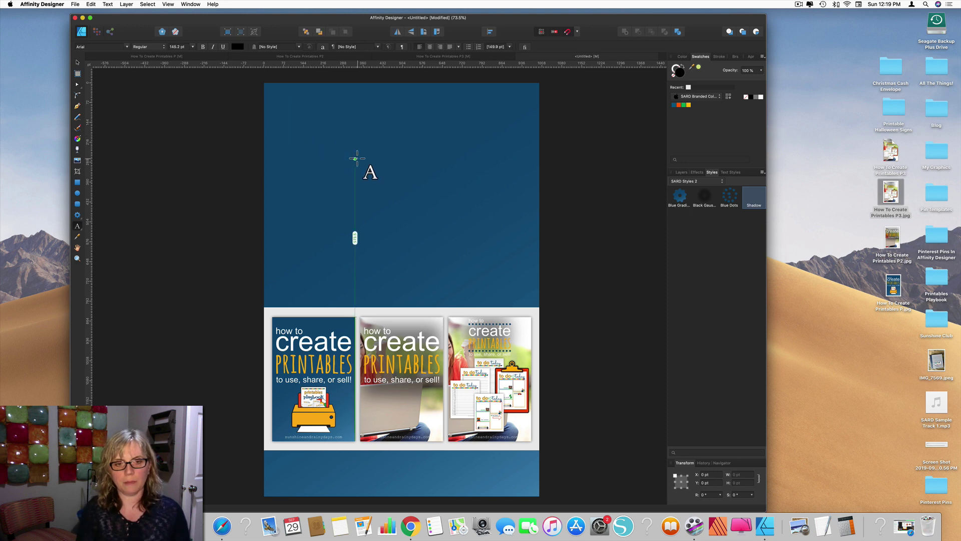
type("C")
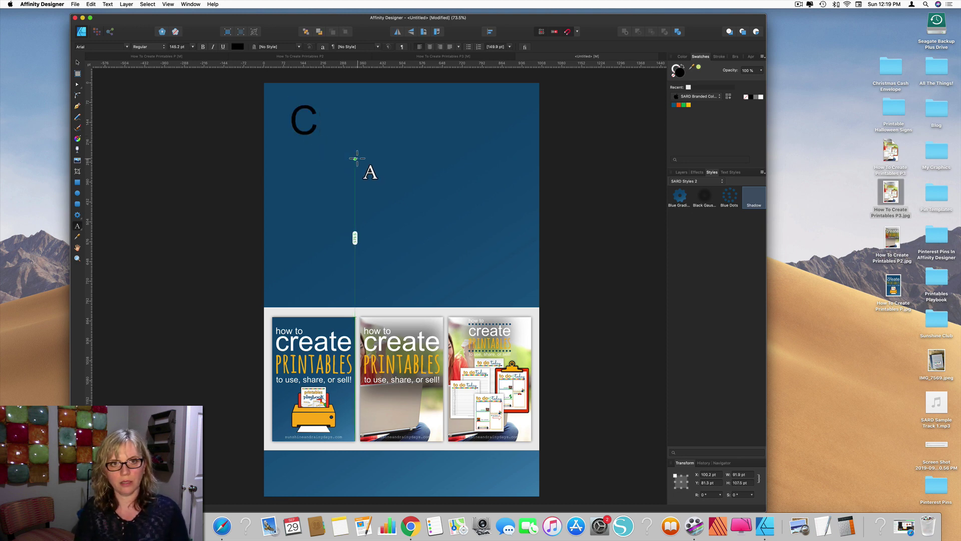
key("BackSpace")
type("CREATE")
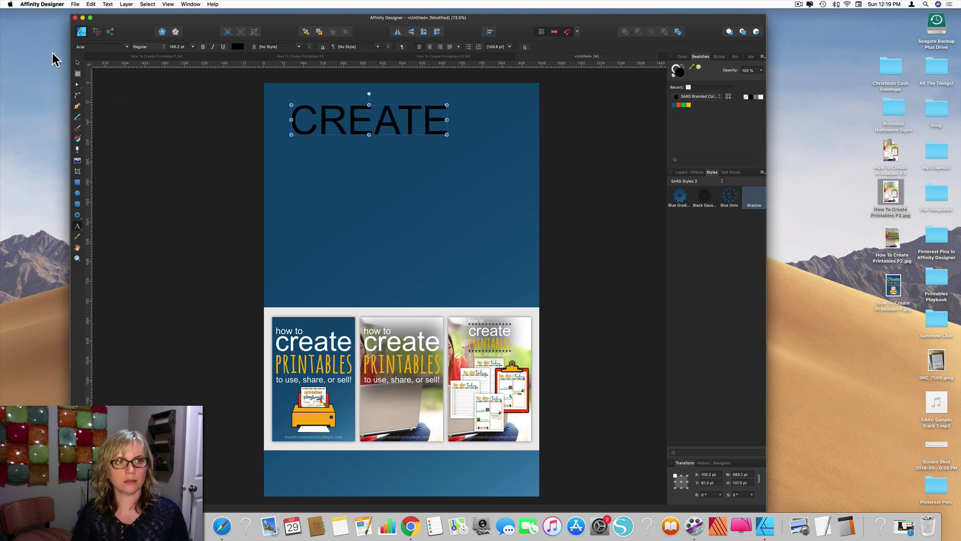
Change the fill colour of the CREATE text to white
left_click(78, 63)
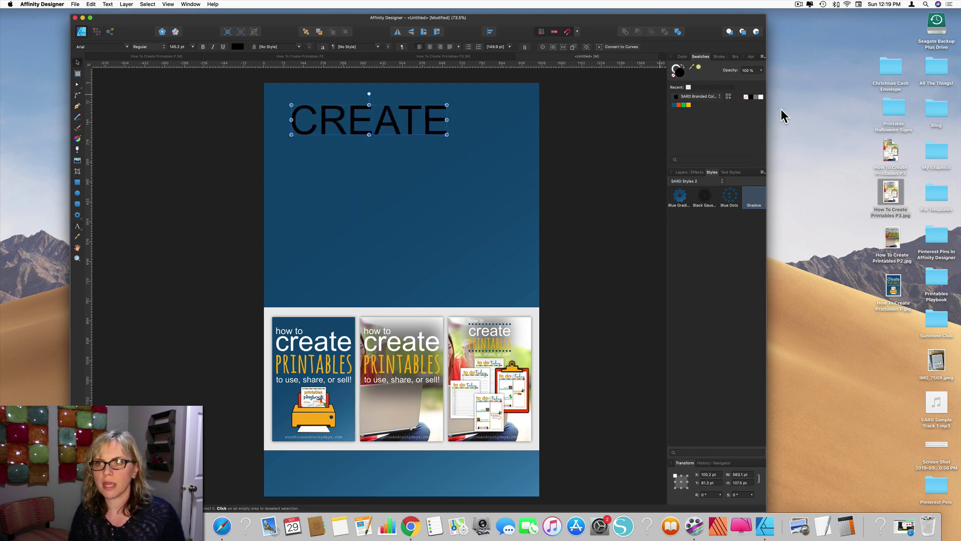
left_click(681, 74)
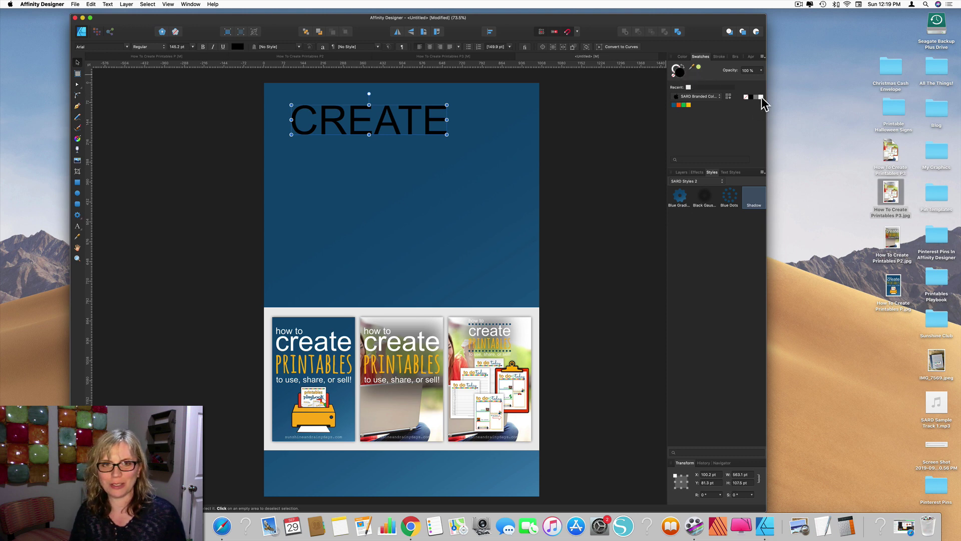
left_click(761, 97)
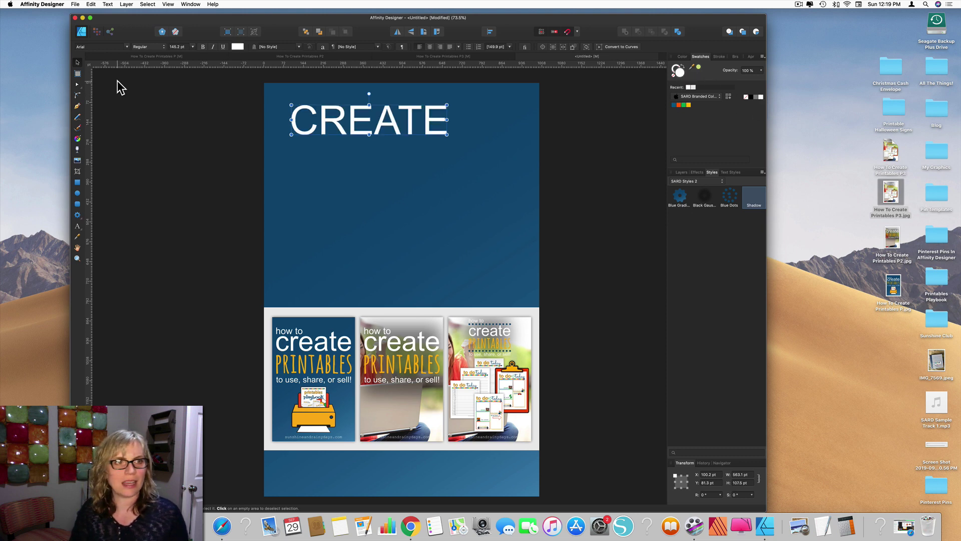
Set the CREATE text in the favourite font Nanum Gothic and enlarge it to about 815 pt wide
left_click(125, 46)
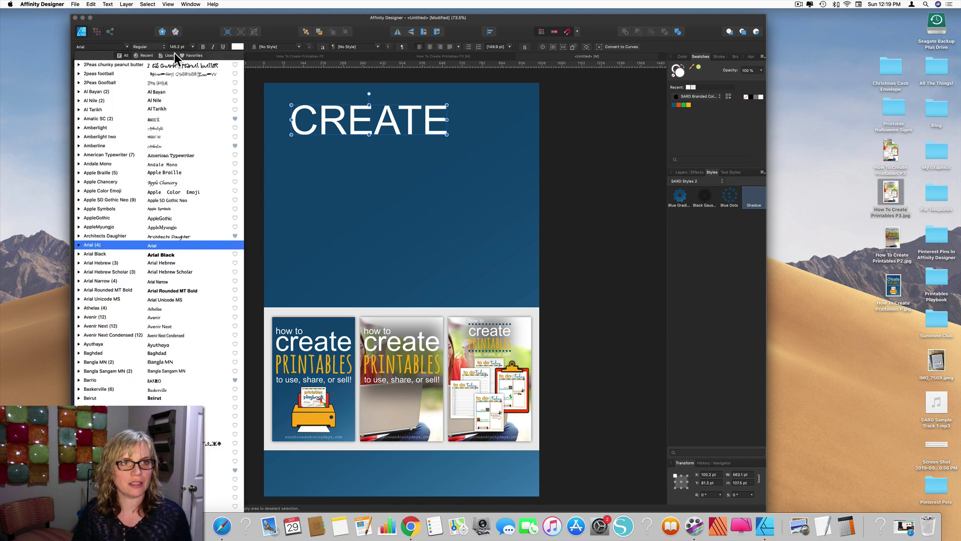
left_click(192, 55)
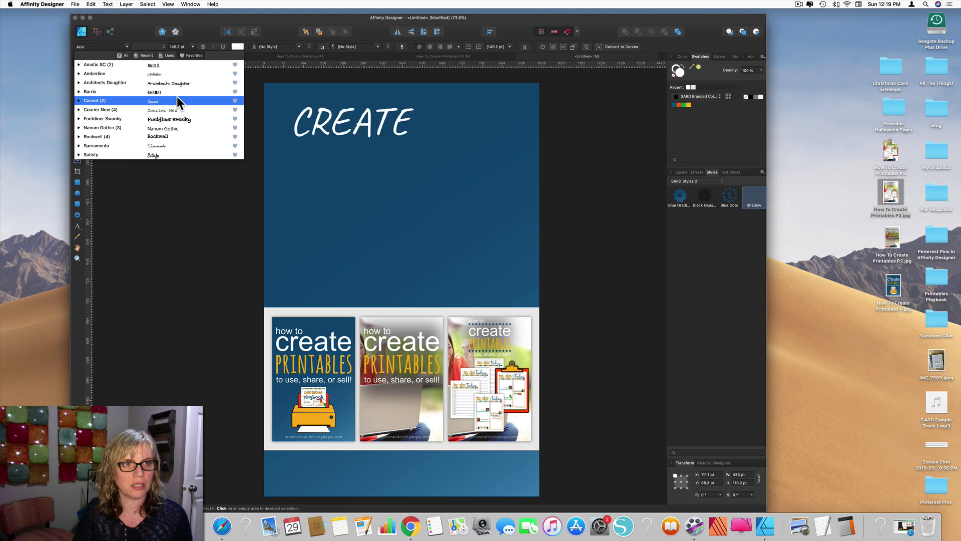
left_click(174, 128)
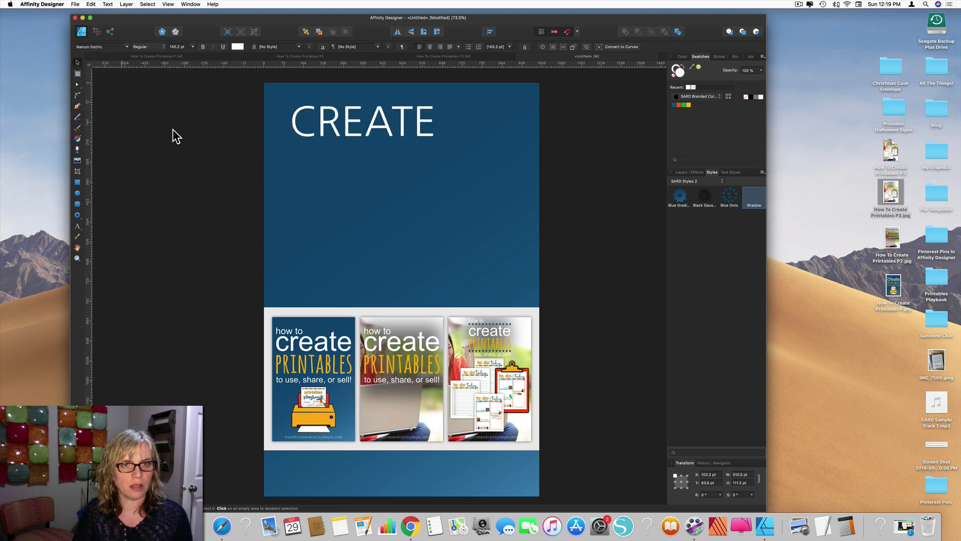
left_click_drag(433, 136, 482, 134)
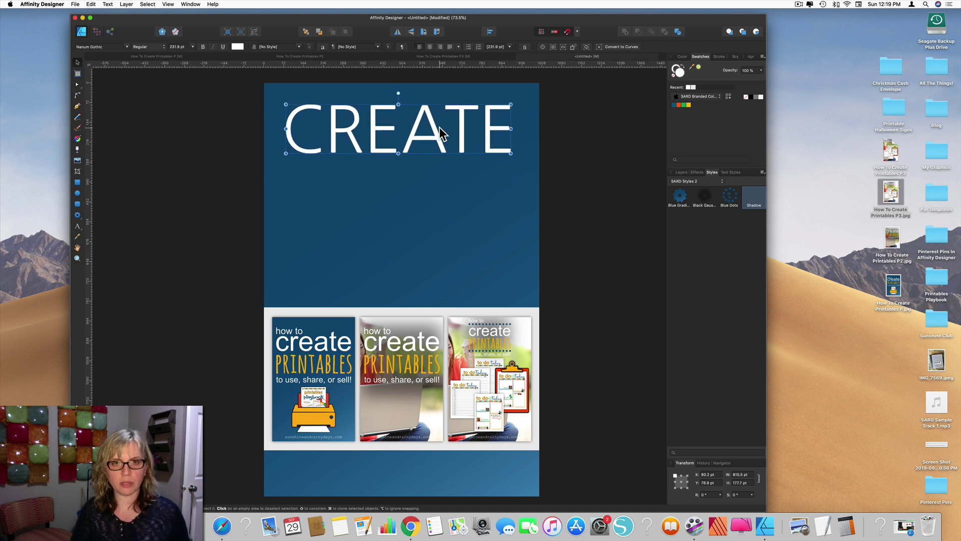
Duplicate the CREATE text directly below itself and change the copy's wording to "PINS"
left_click_drag(439, 134, 440, 203)
double_click(439, 195)
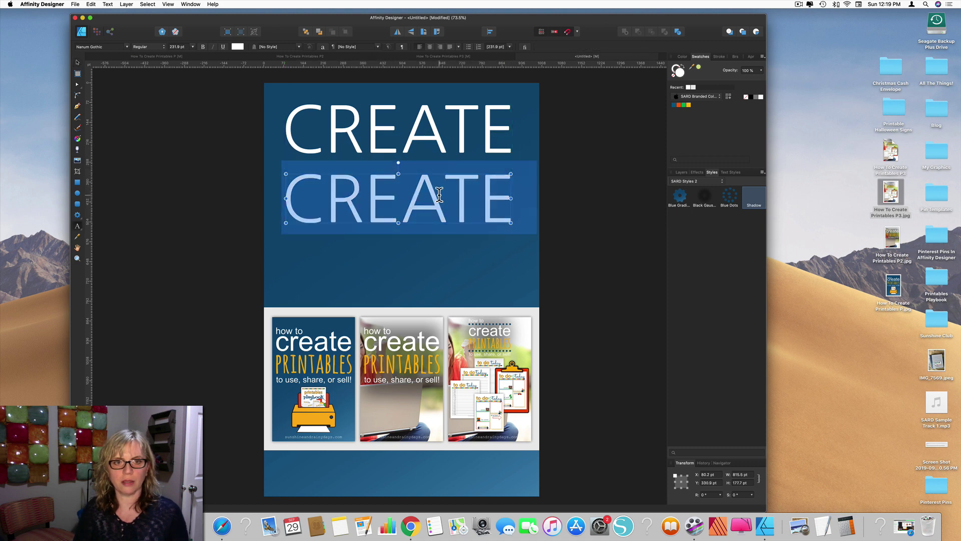
type("PIN")
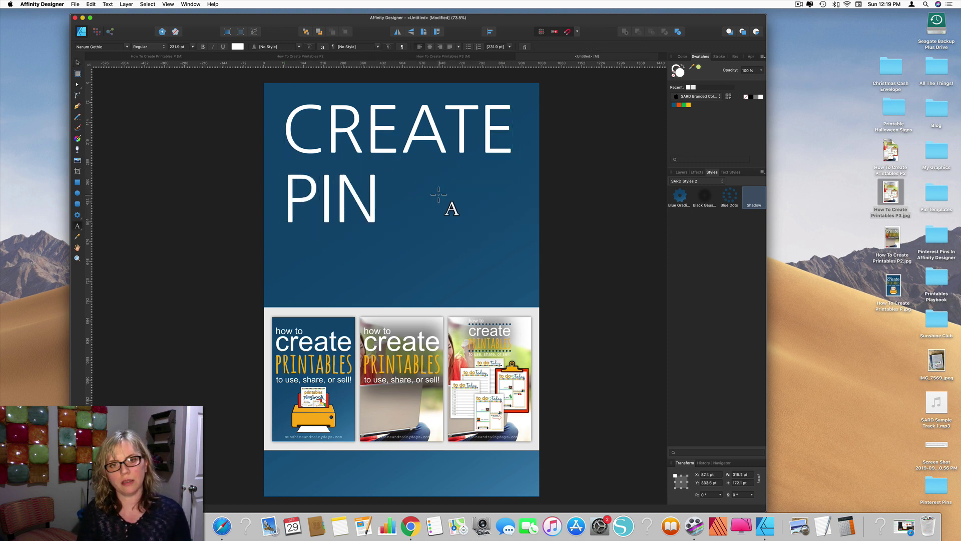
type("S")
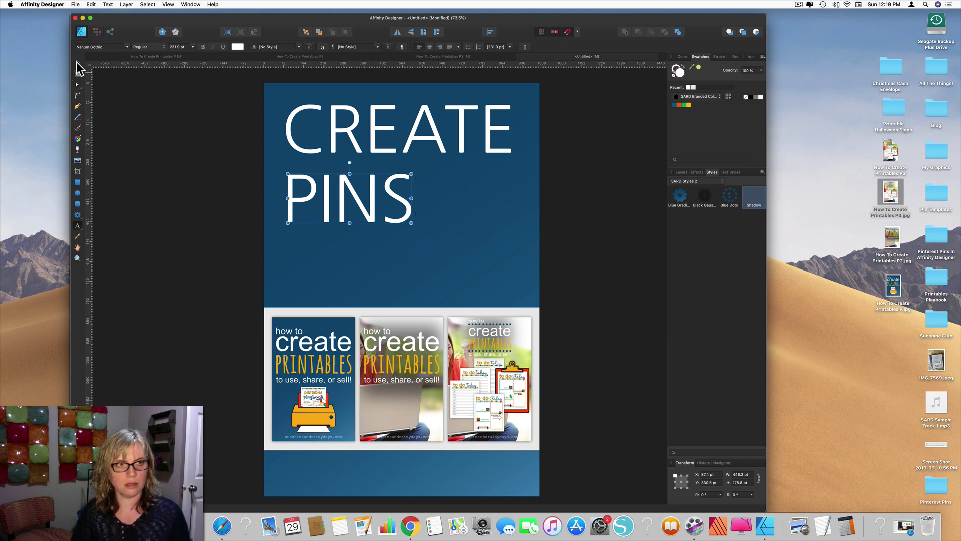
Enlarge PINS to match the width of CREATE, about 815 pt, and move it up closer beneath that word
left_click(77, 63)
left_click_drag(412, 223, 521, 264)
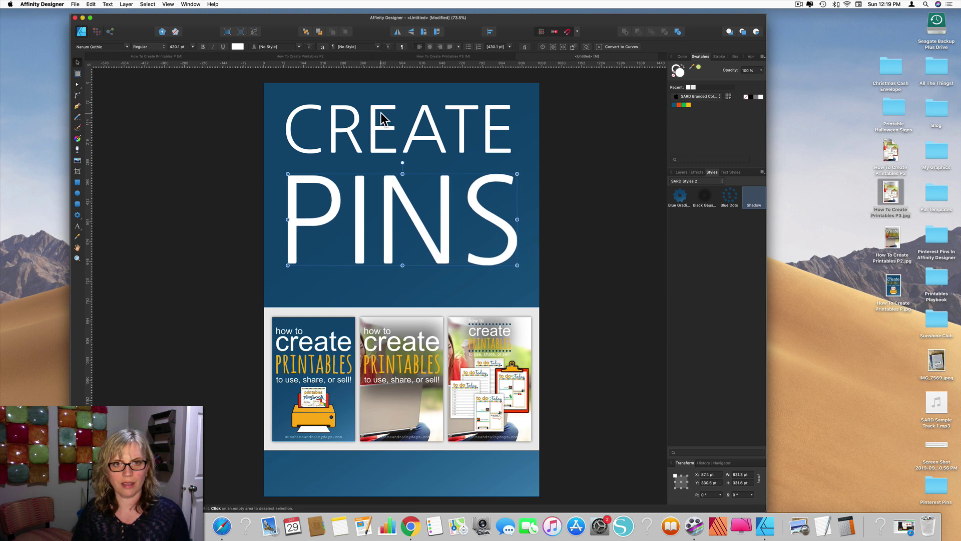
left_click(384, 140)
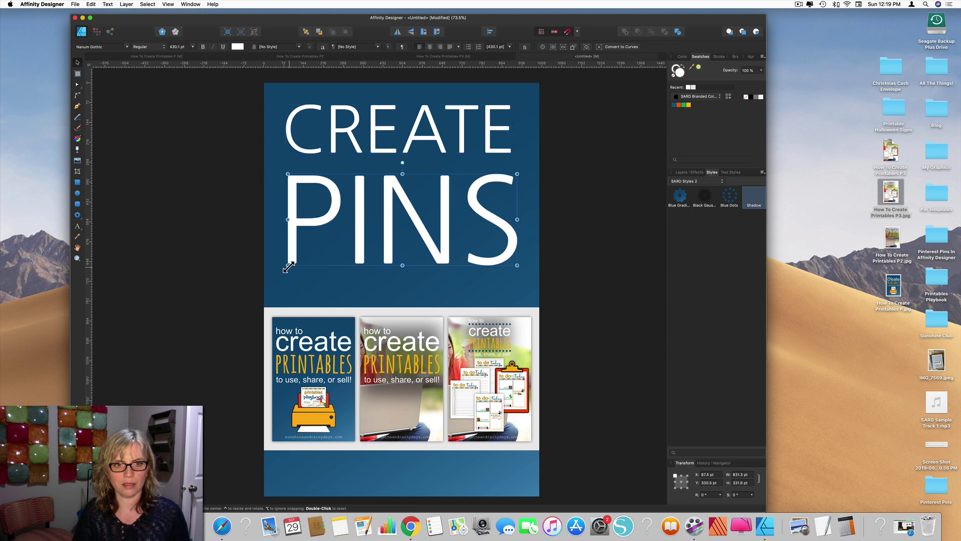
left_click_drag(288, 266, 286, 267)
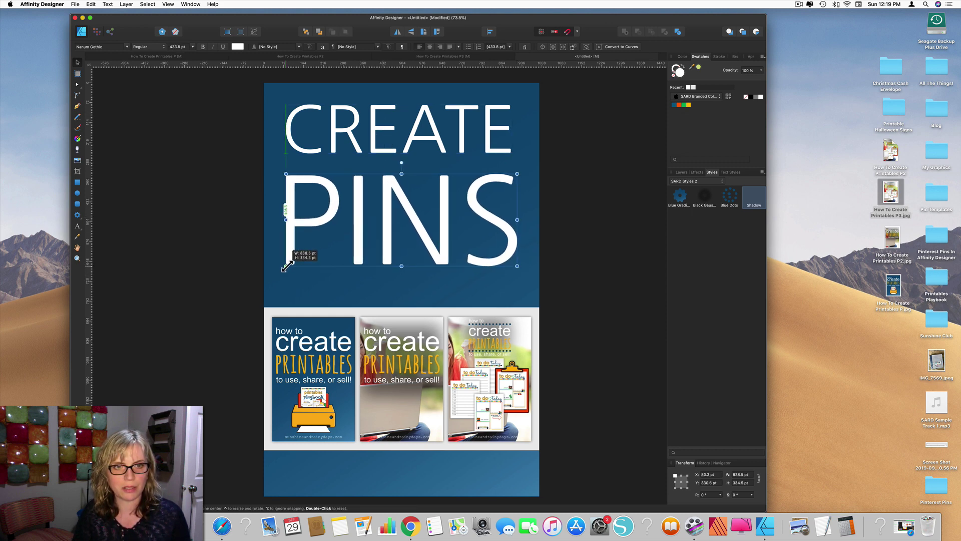
left_click_drag(517, 173, 513, 174)
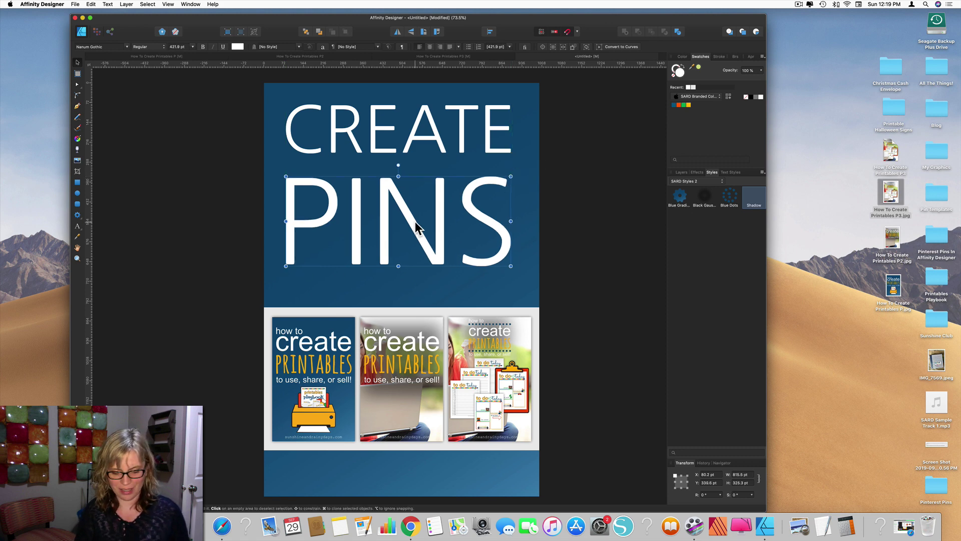
left_click_drag(415, 214, 413, 198)
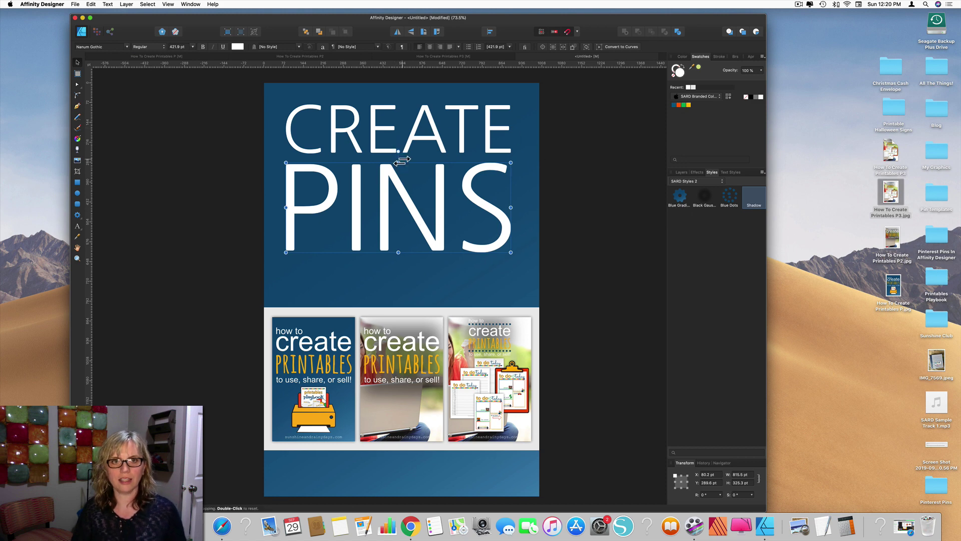
Add the artistic text "the easy way!" between PINS and the light band
left_click(390, 125)
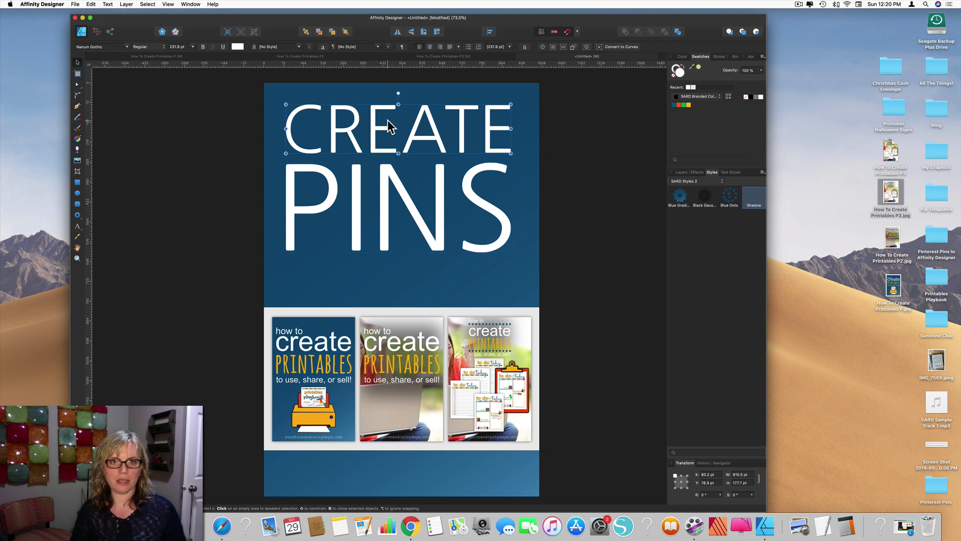
left_click(77, 226)
left_click(286, 278)
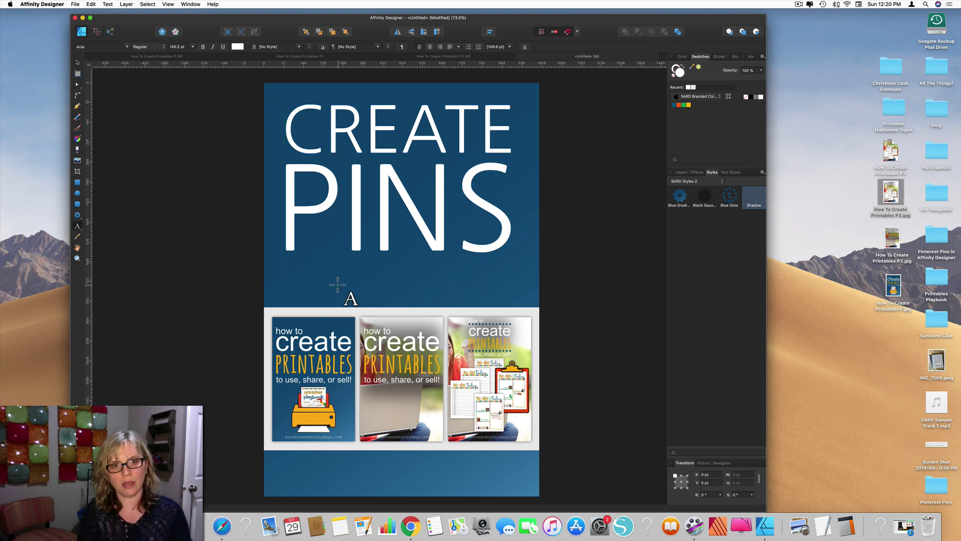
type("the ea")
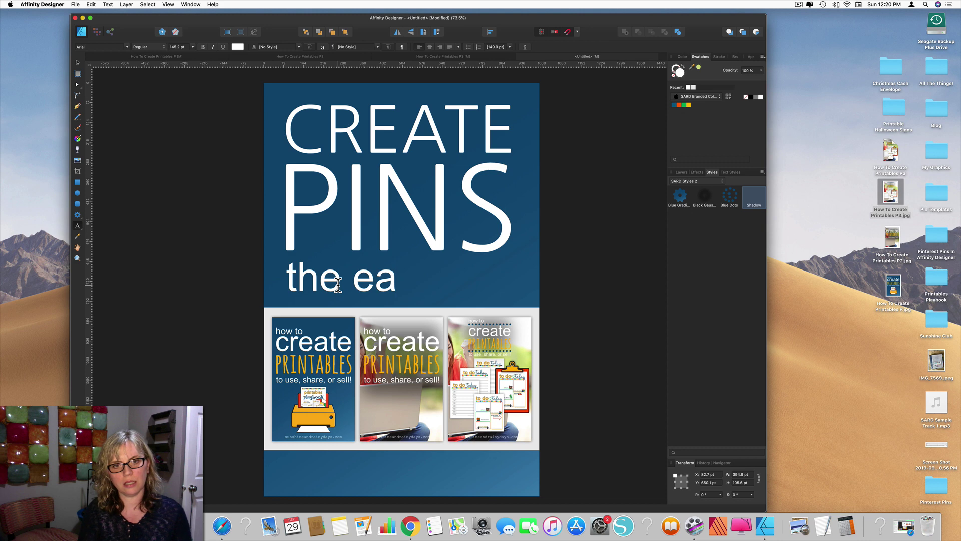
type("sy way")
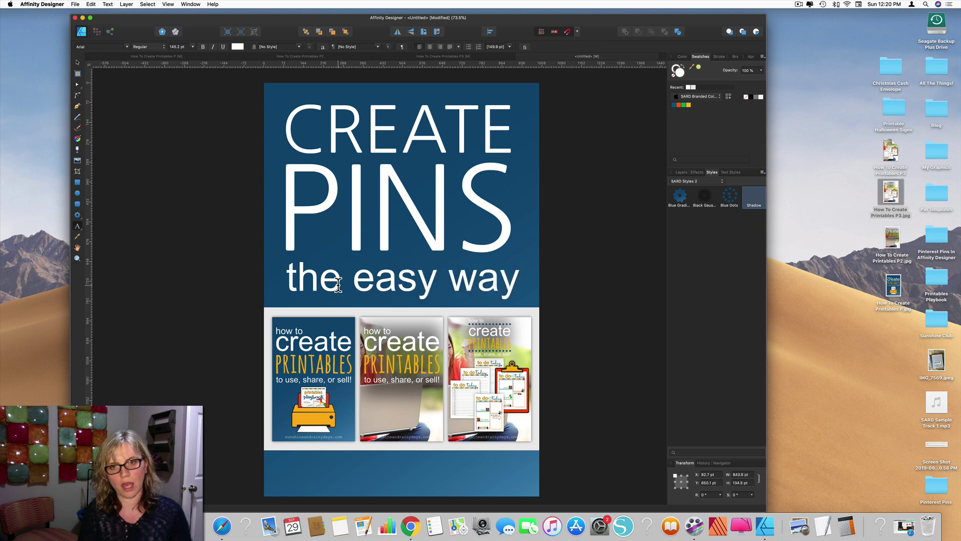
type("!")
left_click(77, 62)
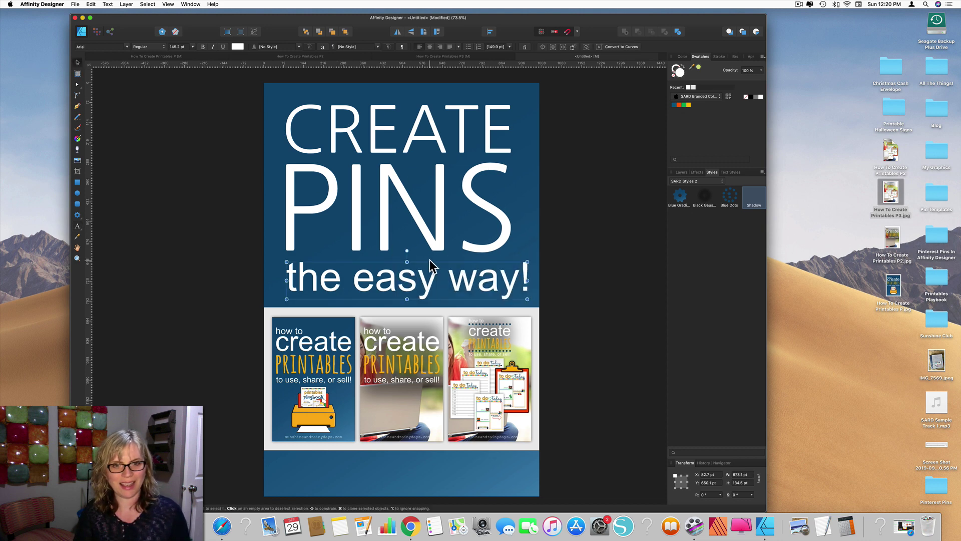
Align "the easy way!" with both edges of the heading lines above by resizing it to about 815 pt wide
left_click_drag(431, 282, 425, 281)
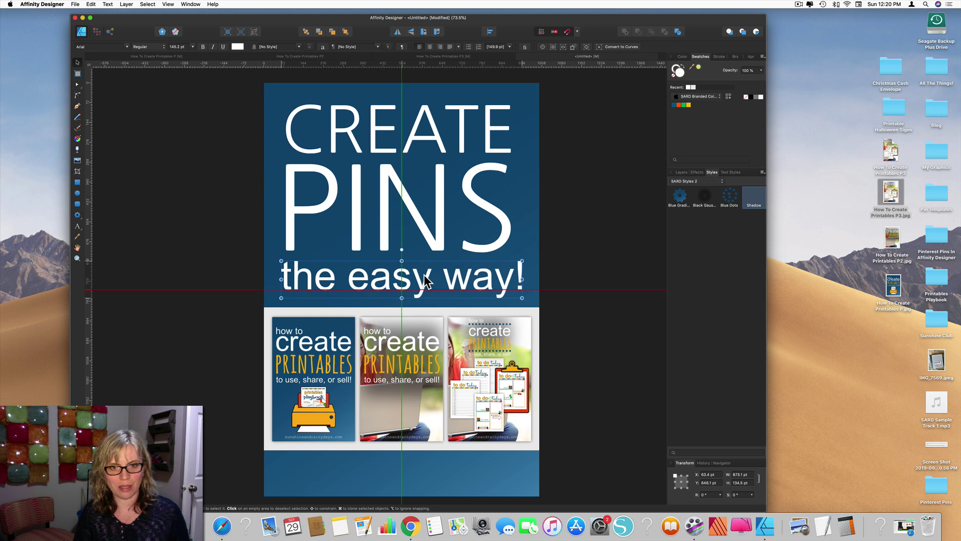
left_click_drag(281, 298, 284, 298)
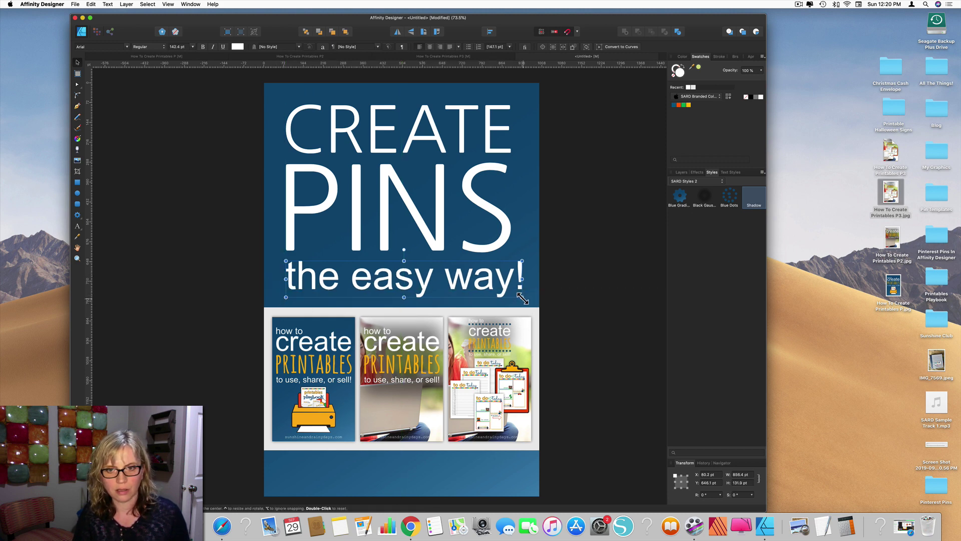
left_click_drag(522, 298, 510, 299)
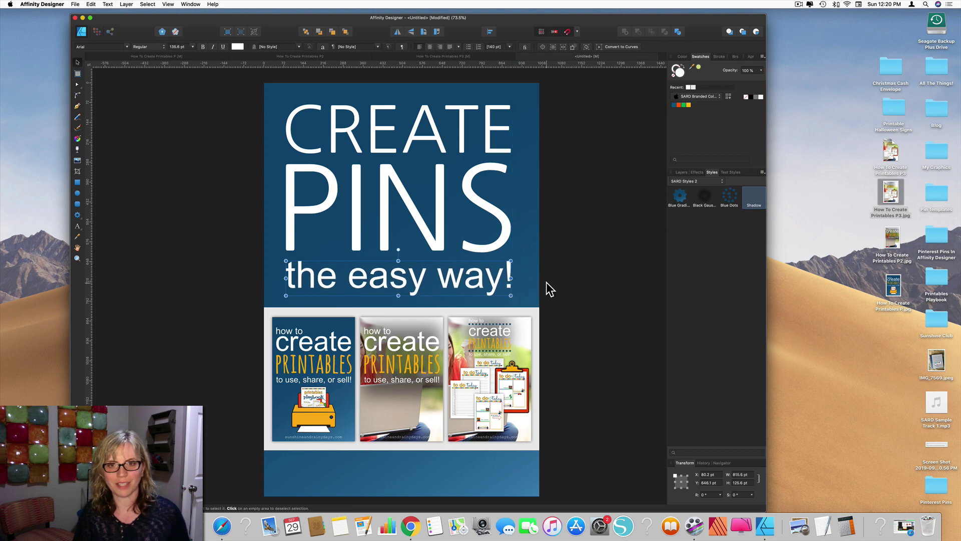
Move the three text lines together so they are centred horizontally on the page
left_click(389, 165, "shift")
left_click(395, 141, "shift")
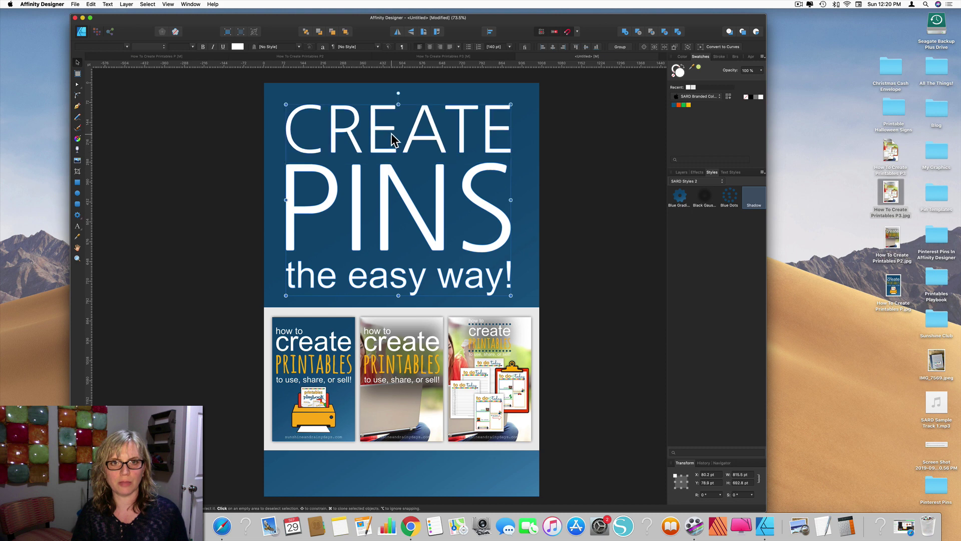
left_click_drag(390, 179, 394, 187)
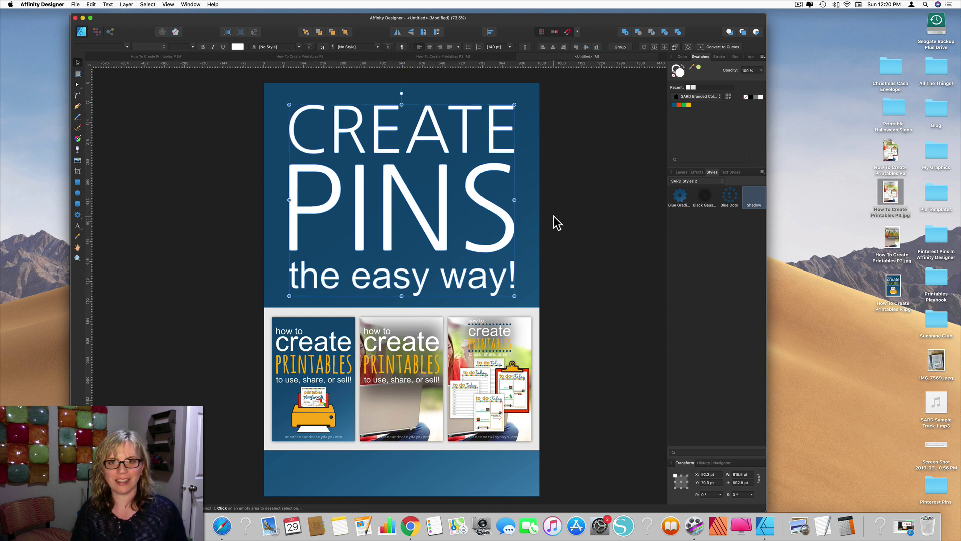
Apply the Blue Dots style to the word PINS and fill it with the orange brand swatch
left_click(534, 233)
left_click(587, 237)
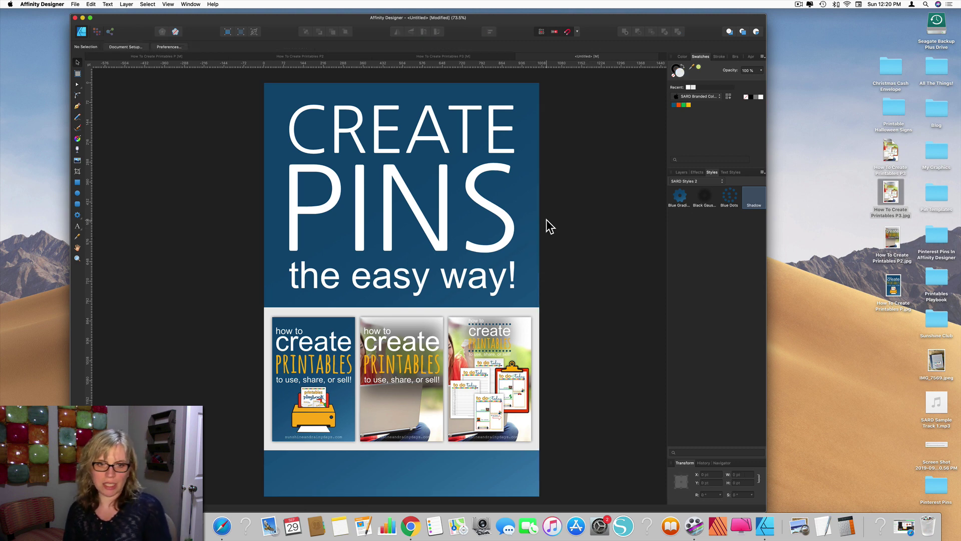
scroll(546, 227, "up", 2)
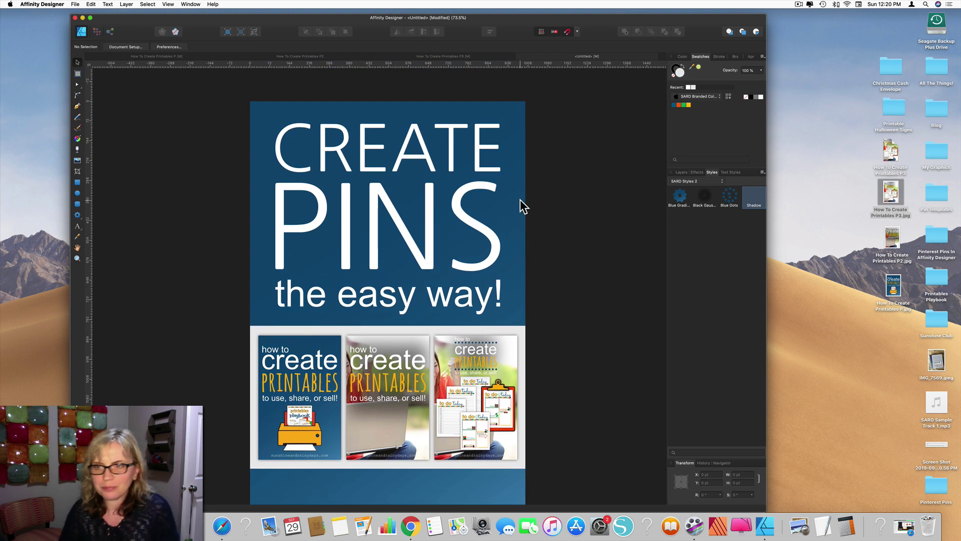
left_click(374, 225)
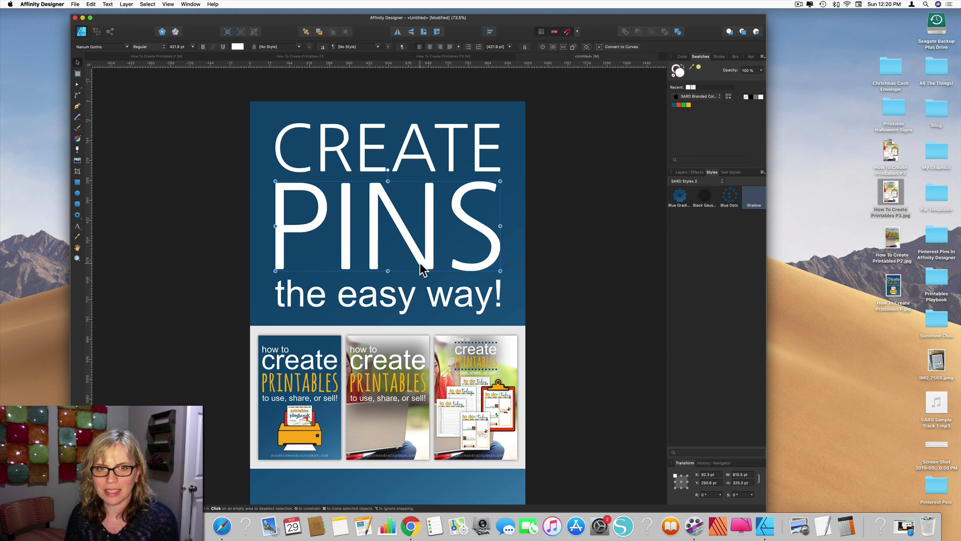
left_click(730, 199)
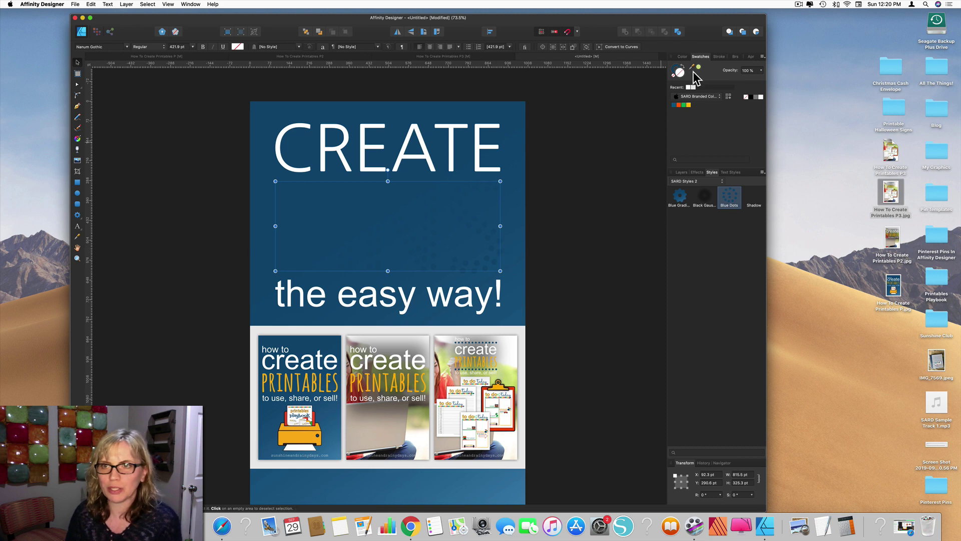
left_click(689, 105)
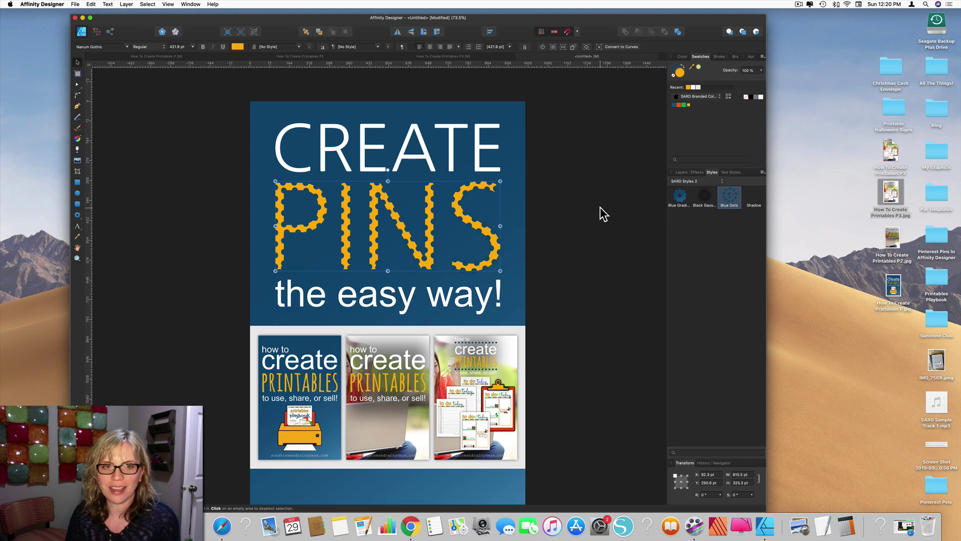
scroll(604, 215, "down", 1)
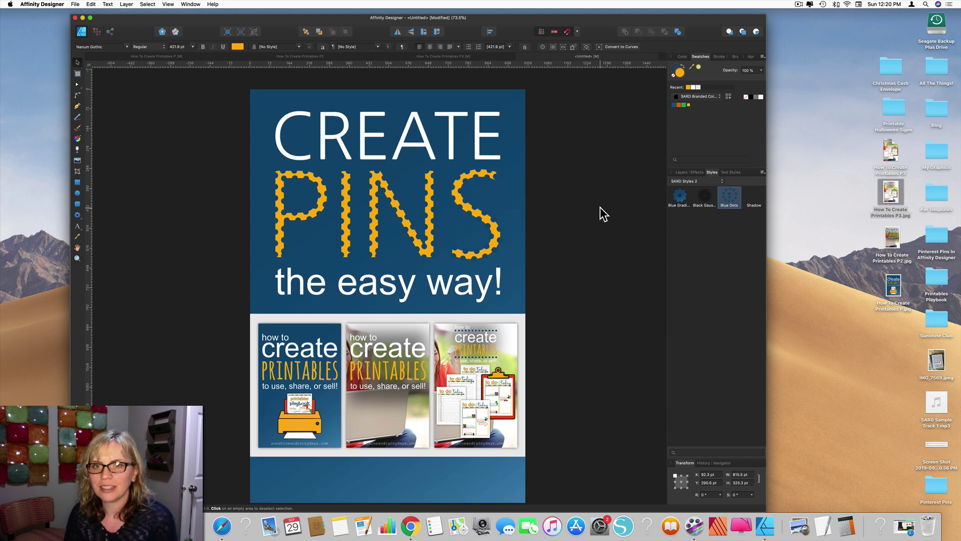
Widen the dotted stroke of PINS to about 28 pt and colour the stroke with the orange brand swatch
left_click(719, 57)
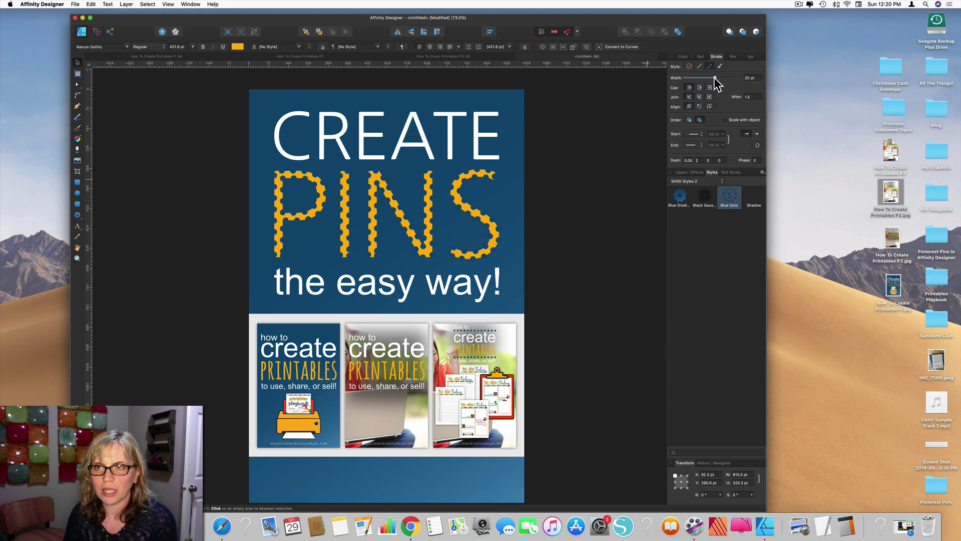
mouse_move(715, 79)
left_mouse_down()
mouse_move(703, 80)
mouse_move(719, 79)
left_mouse_up()
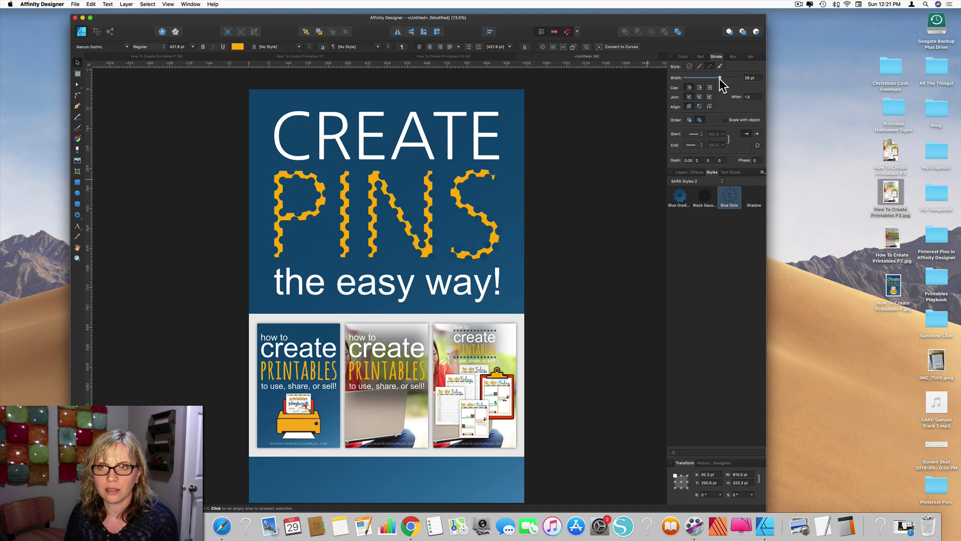
left_click(702, 57)
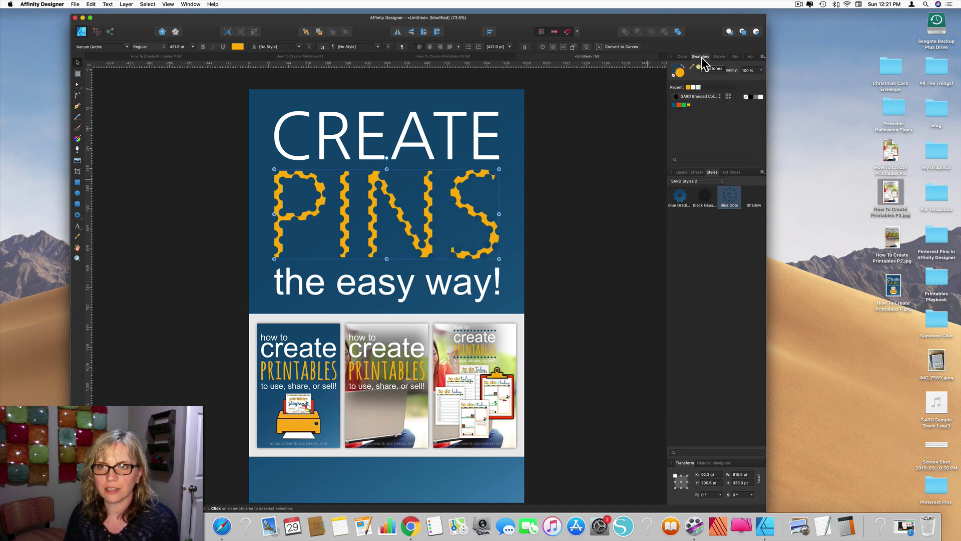
left_click(677, 71)
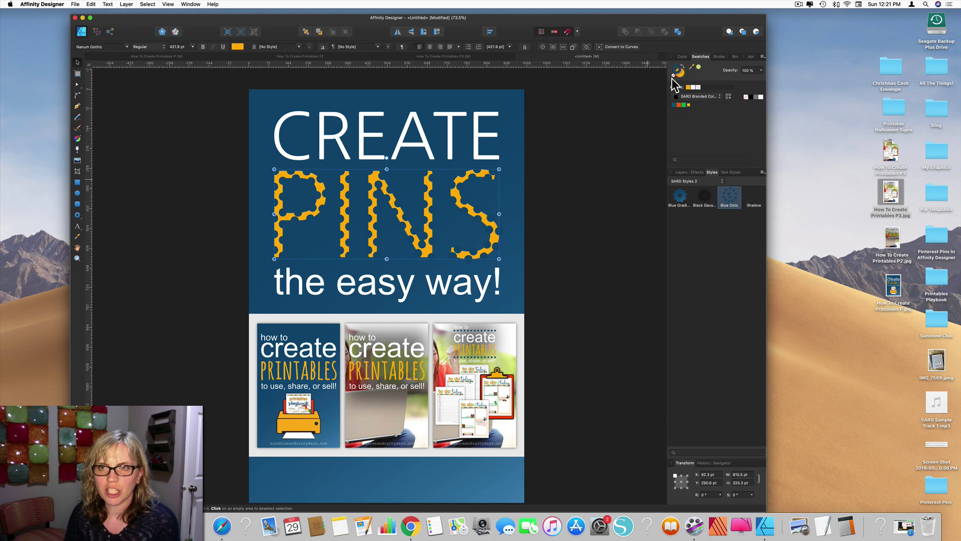
left_click(689, 105)
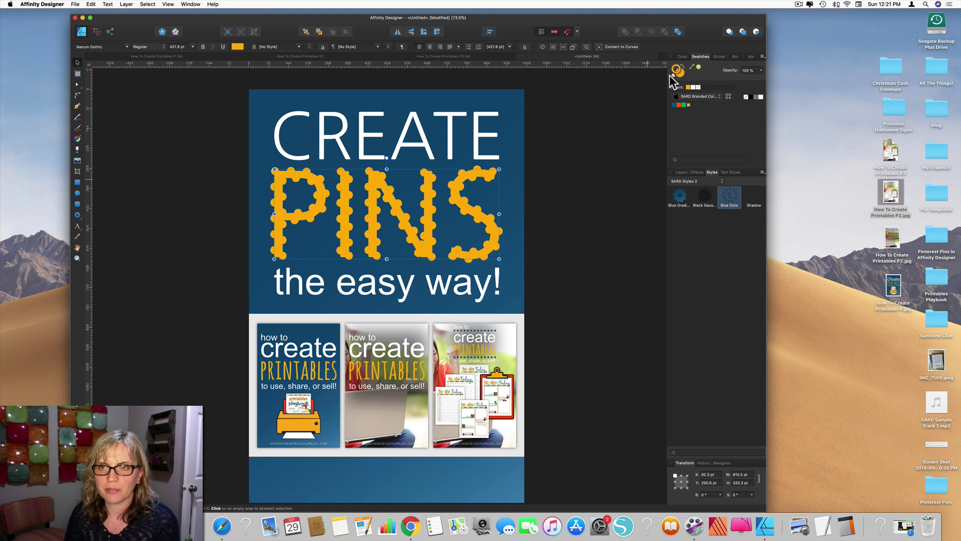
Remove the fill from PINS while keeping its orange dotted stroke
left_click(674, 75)
left_click(689, 105)
left_click(681, 74)
left_click(674, 76)
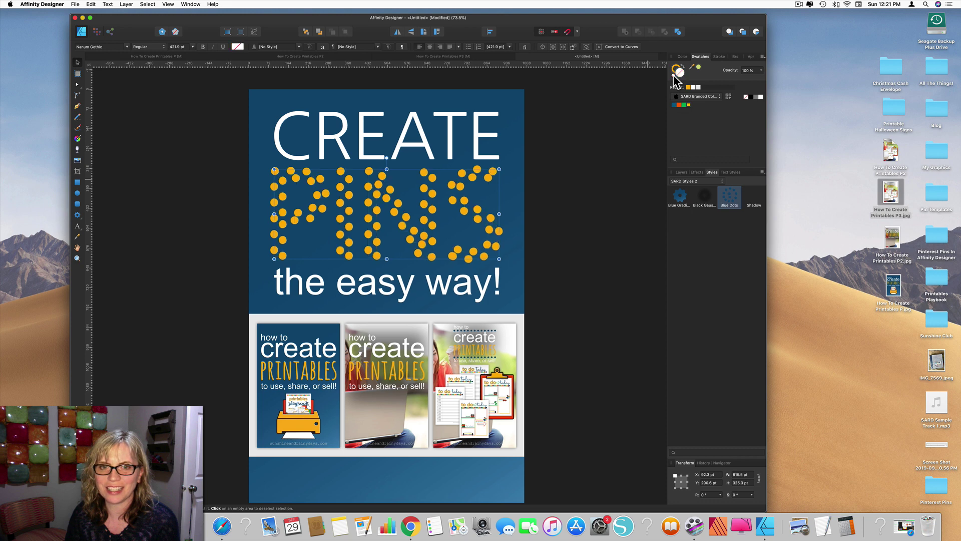
Reduce the stroke width of PINS to 13 pt for smaller, separate dots
left_click(718, 57)
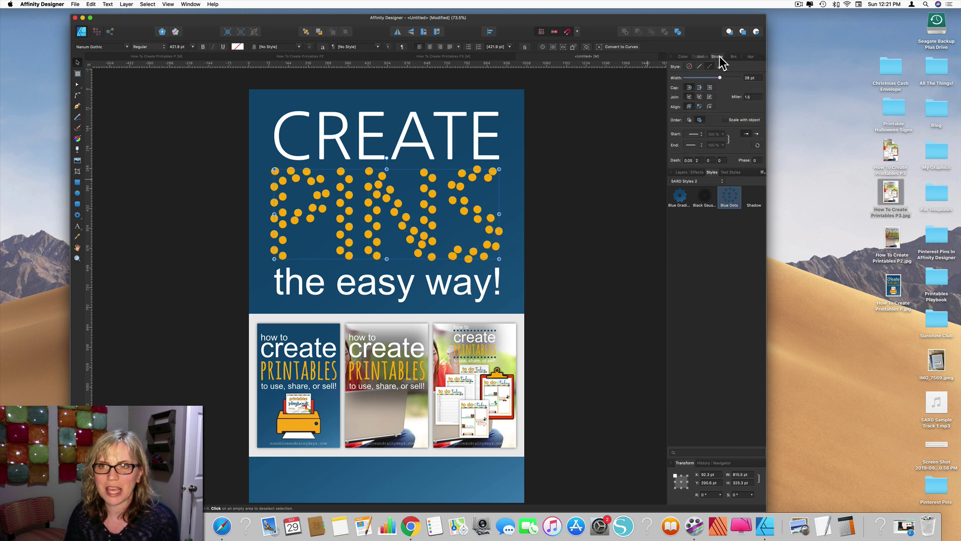
left_click_drag(719, 76, 710, 77)
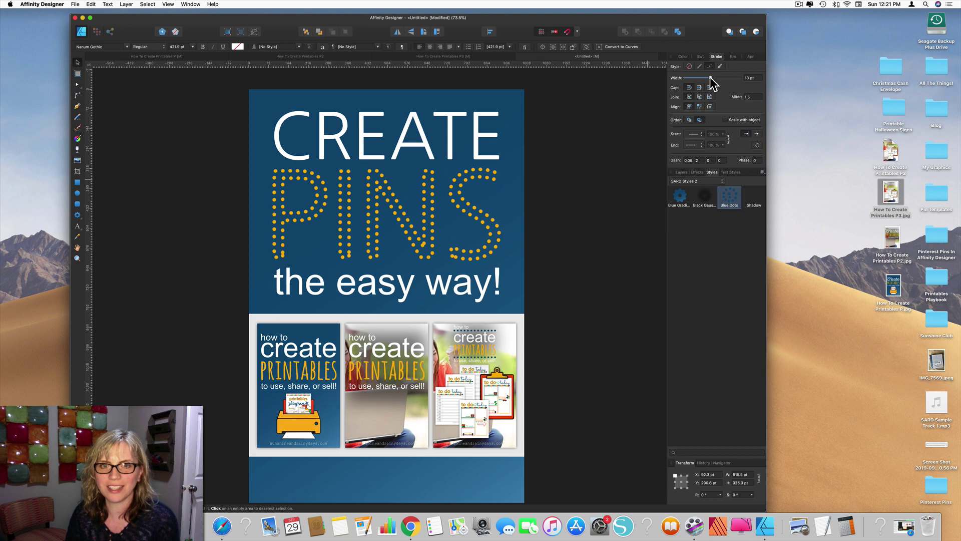
left_click_drag(710, 78, 710, 77)
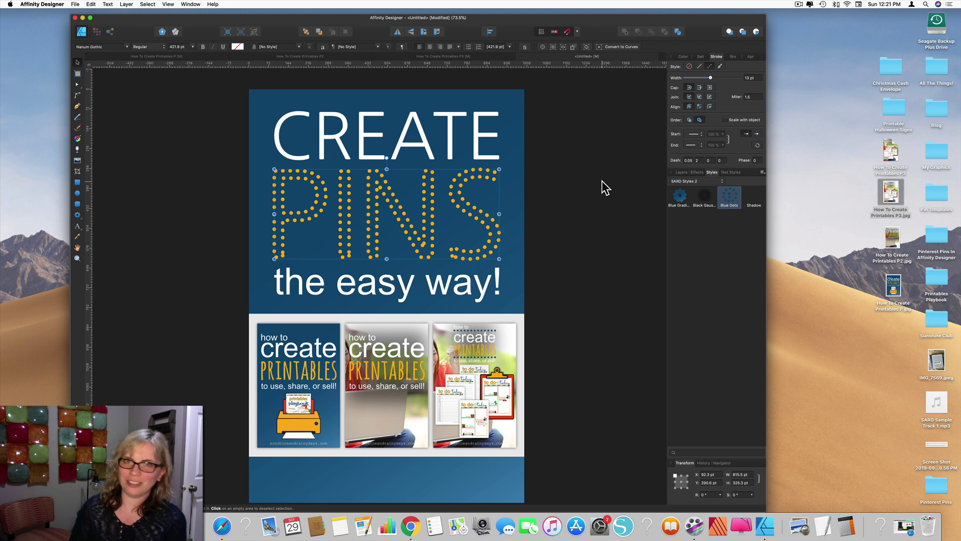
Draw a rectangle about 896 × 402 pt covering PINS and shift it slightly down to centre it over the word
scroll(607, 185, "right", 1)
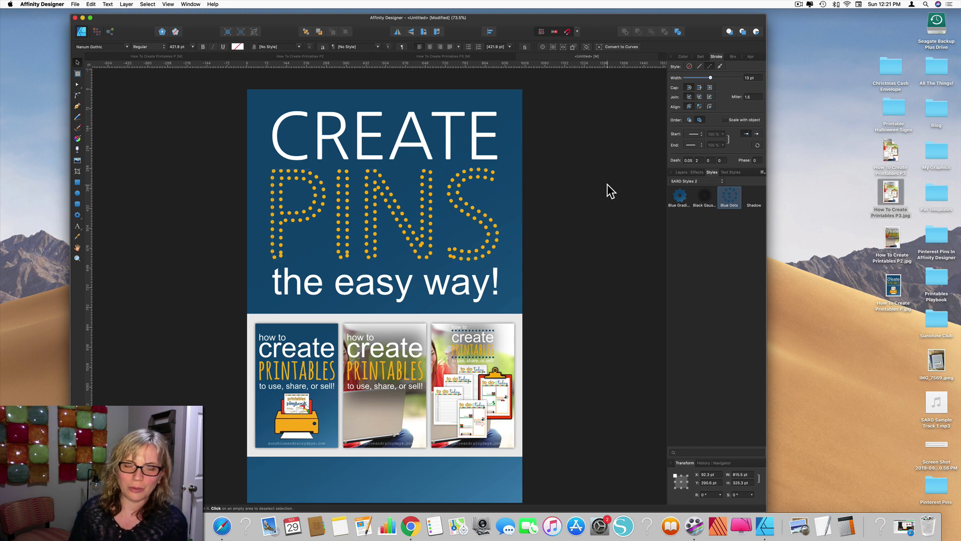
left_click(77, 182)
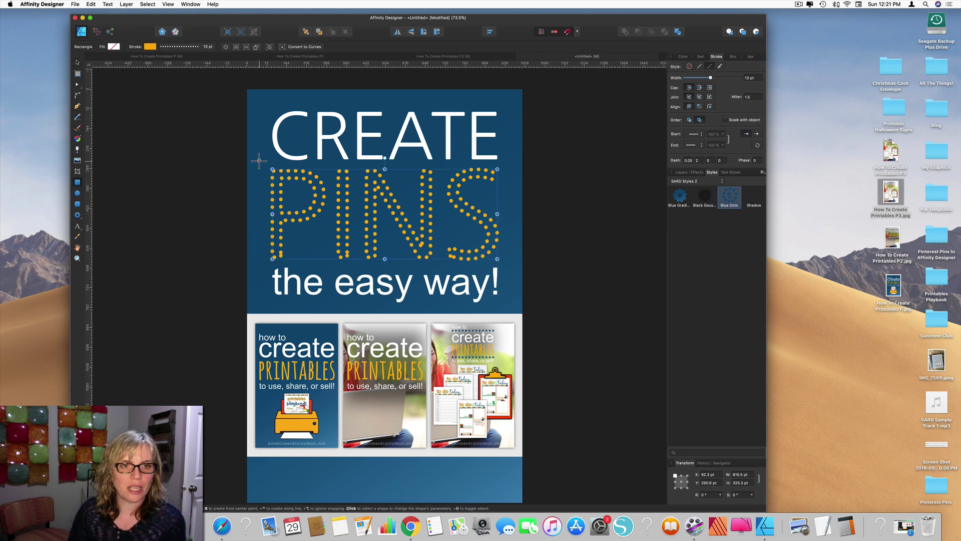
left_click_drag(259, 161, 508, 271)
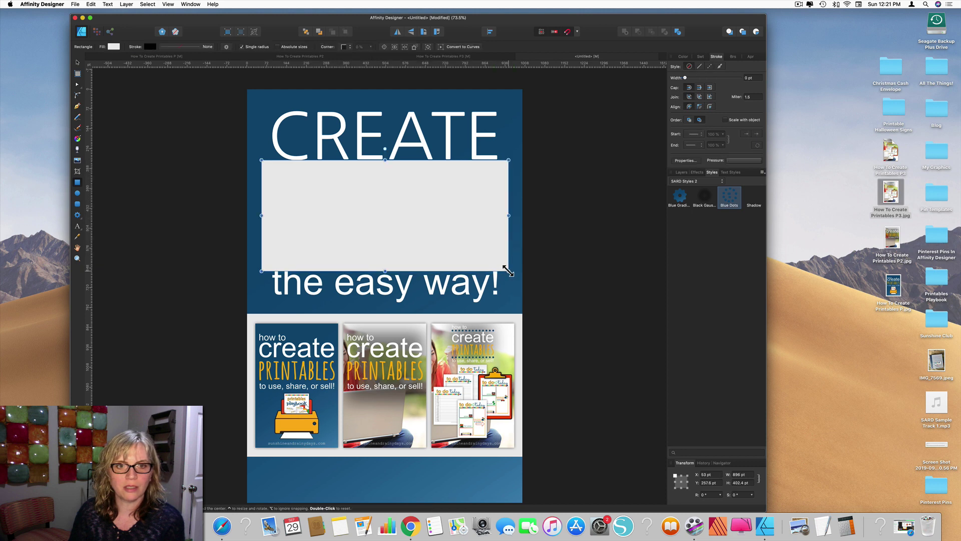
left_click(77, 62)
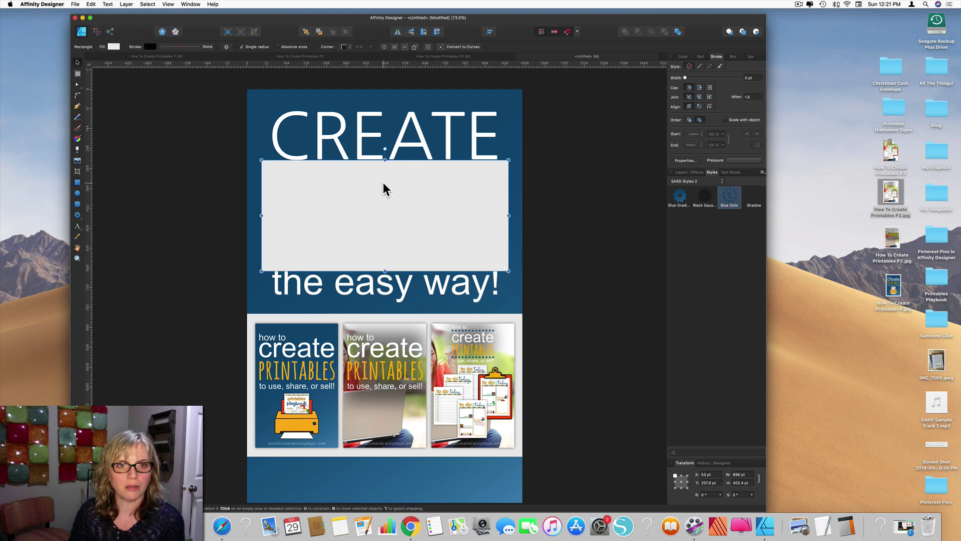
left_click_drag(383, 182, 378, 202)
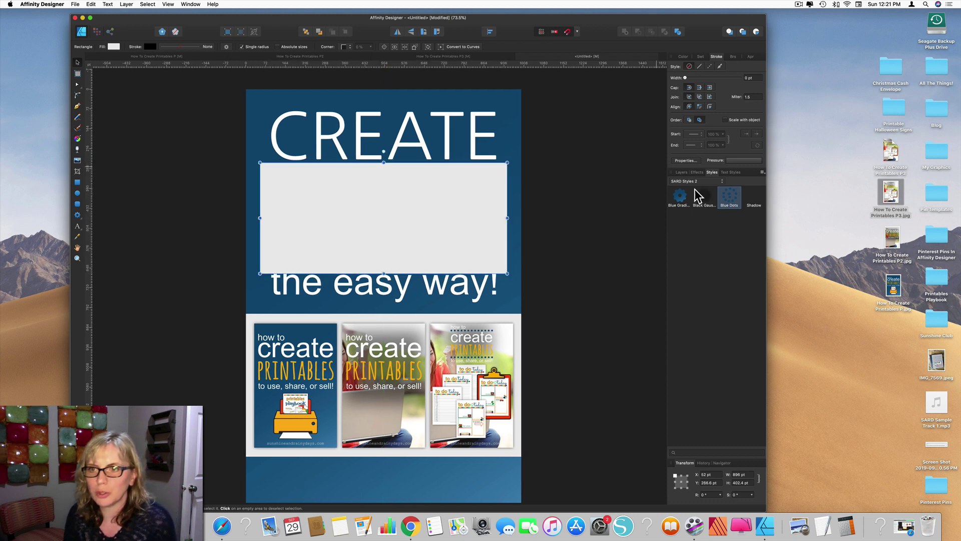
Set the new rectangle's opacity to 50% and move it directly beneath the PINS text in the layer order
left_click(682, 172)
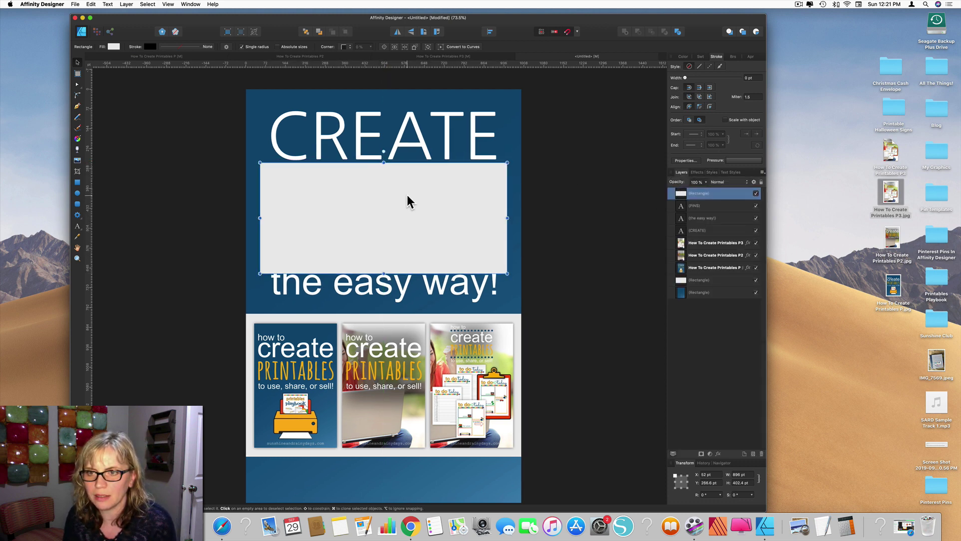
scroll(409, 201, "down", 1)
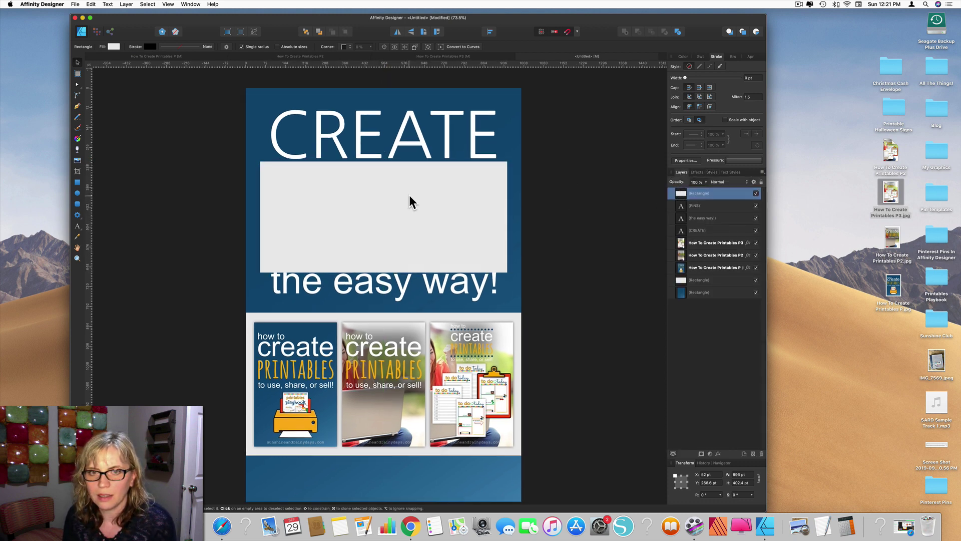
left_click(706, 181)
left_click_drag(702, 197, 677, 195)
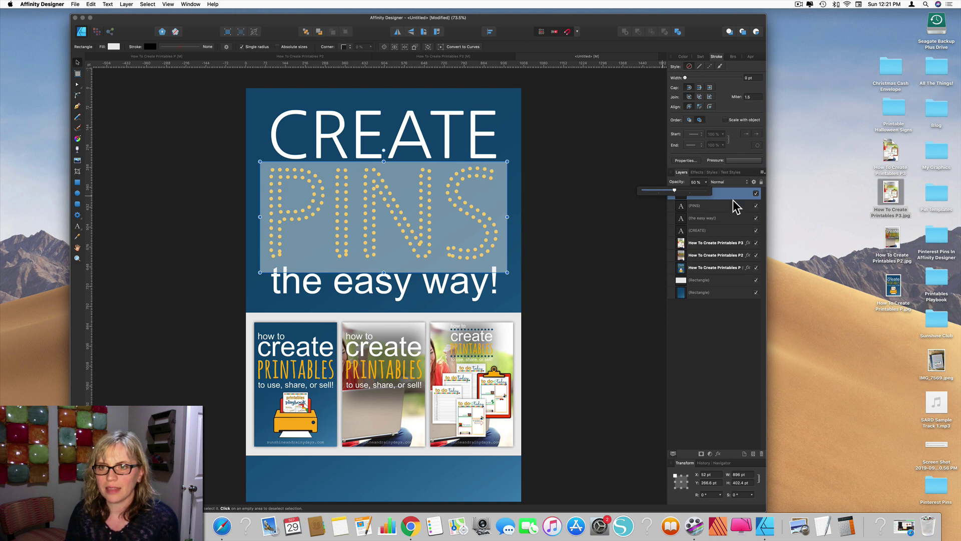
left_click(623, 238)
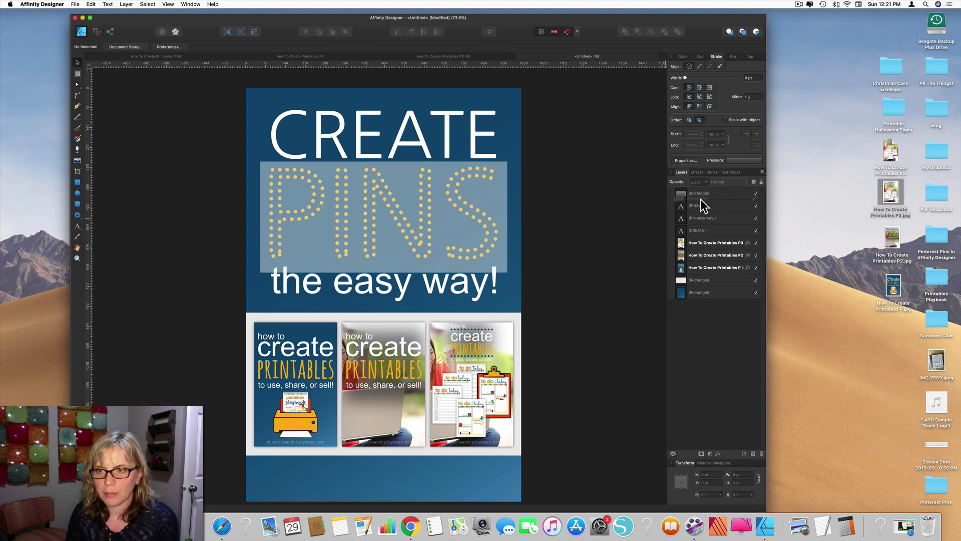
left_click_drag(701, 202, 677, 211)
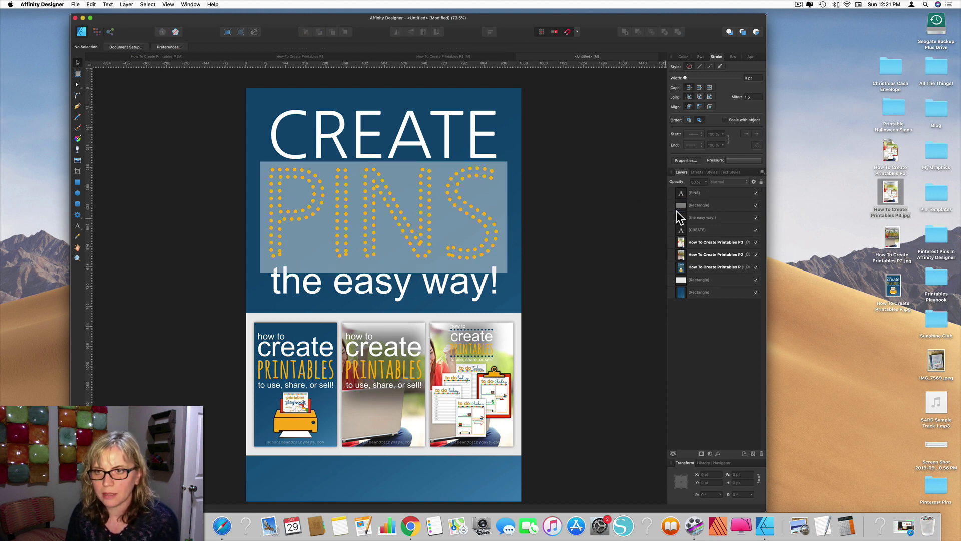
Apply the blurred "Black Gaus…" style to the rectangle behind PINS and change its fill to white for a soft glow
left_click(711, 173)
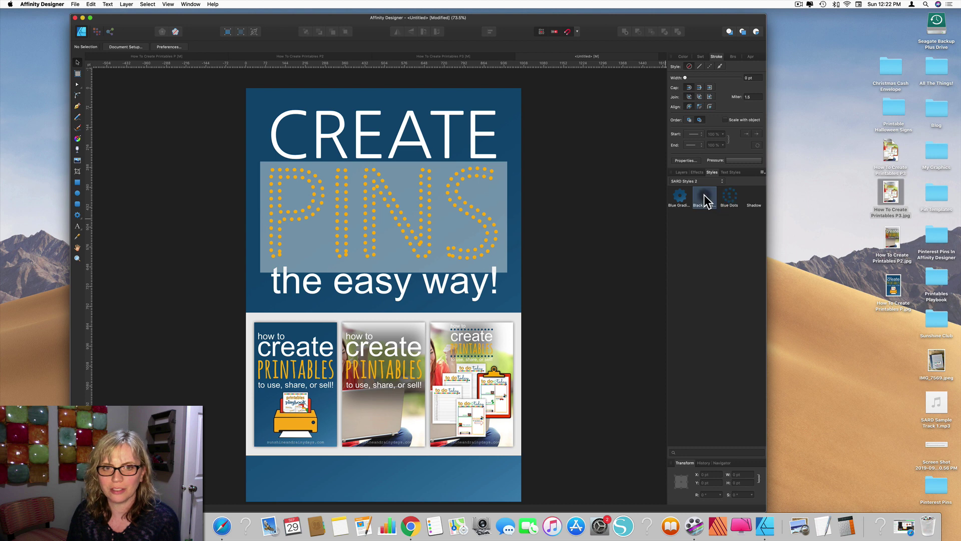
left_click(503, 198)
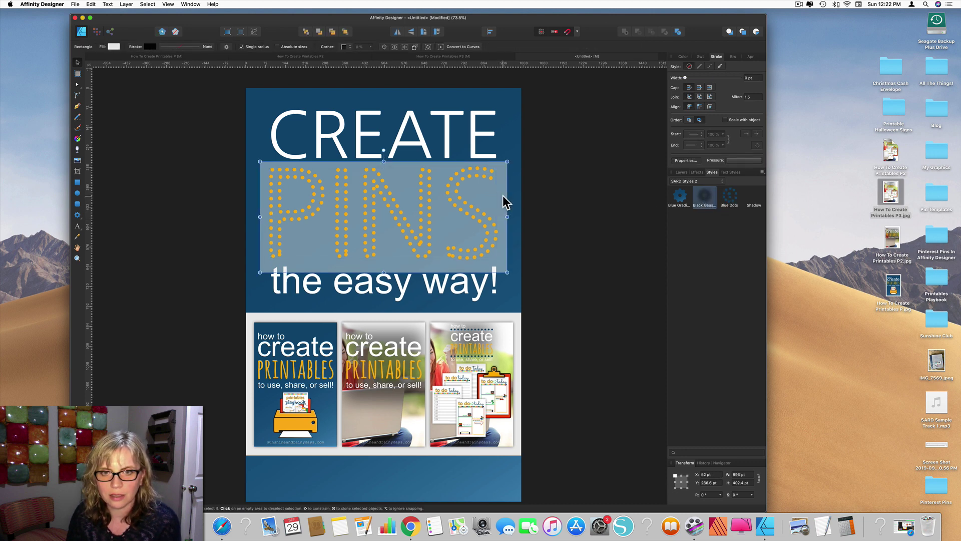
left_click(705, 196)
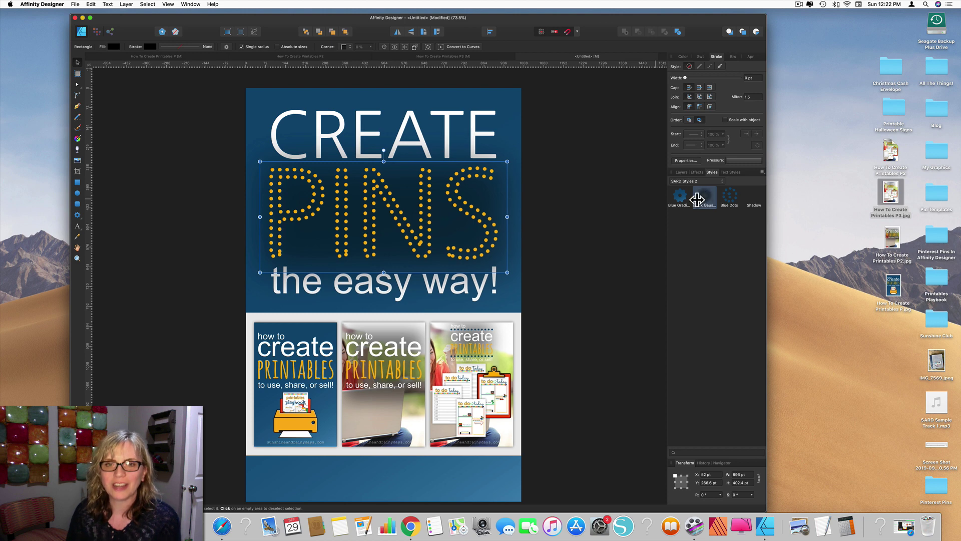
left_click(700, 57)
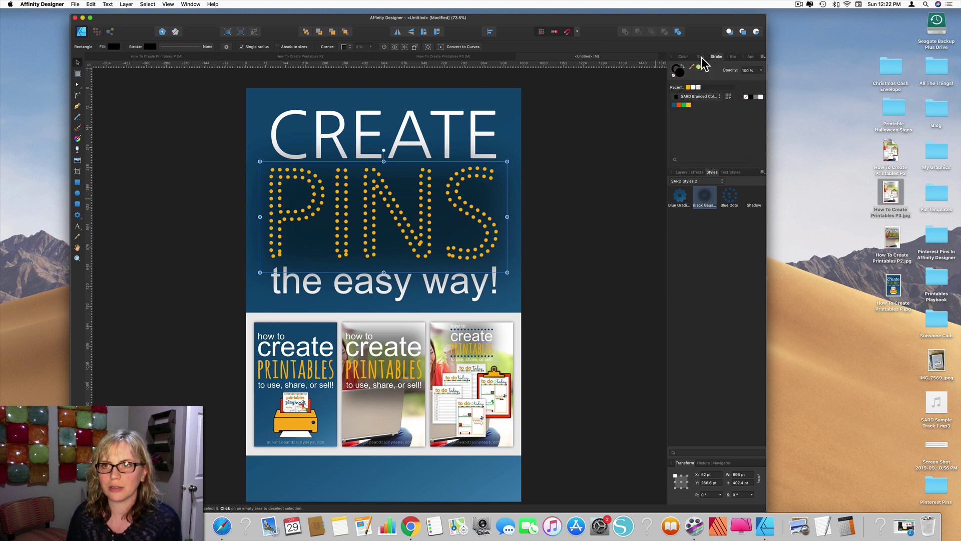
left_click(760, 97)
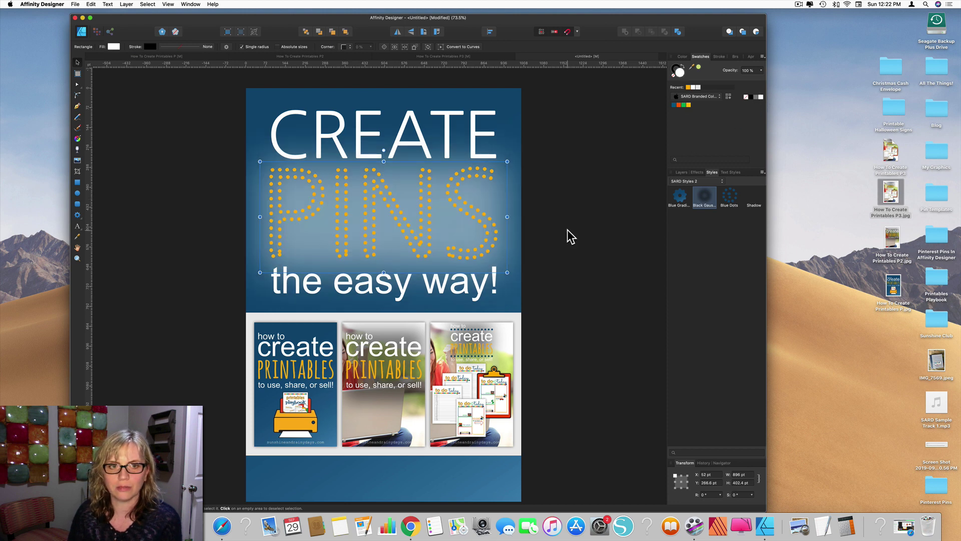
left_click(621, 245)
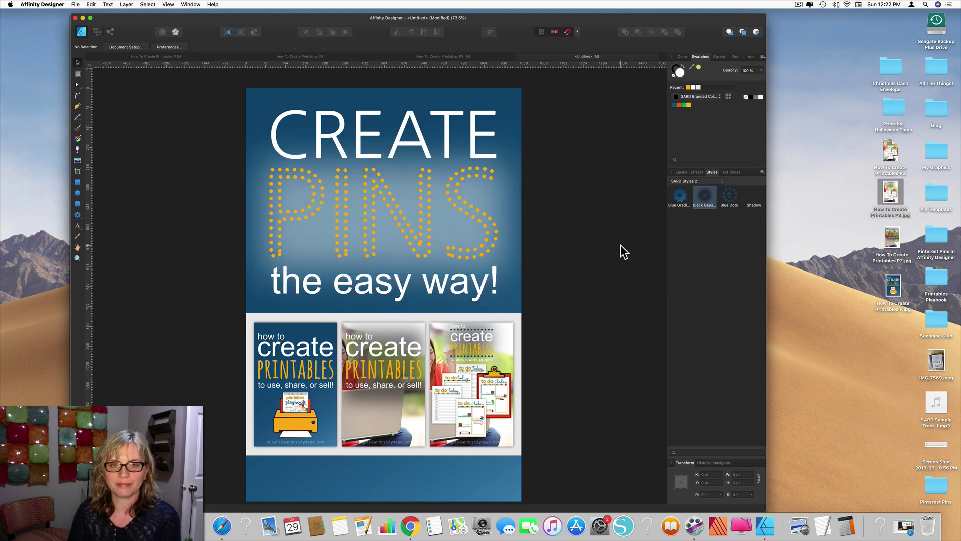